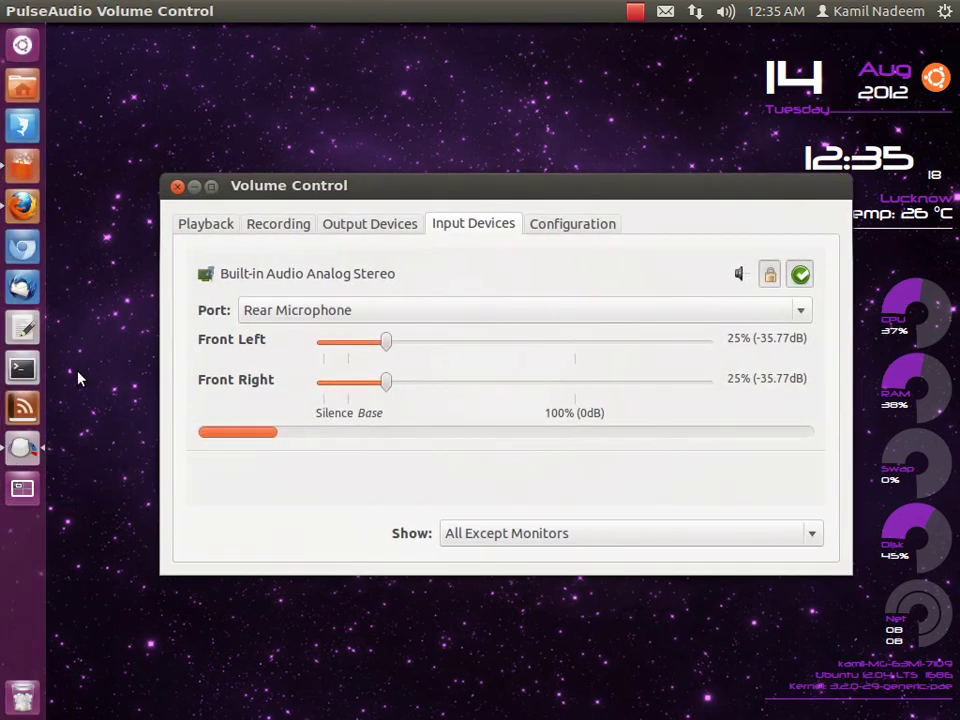
# Minimize the Volume Control window and focus the bare Unity desktop
pyautogui.click(194, 186)
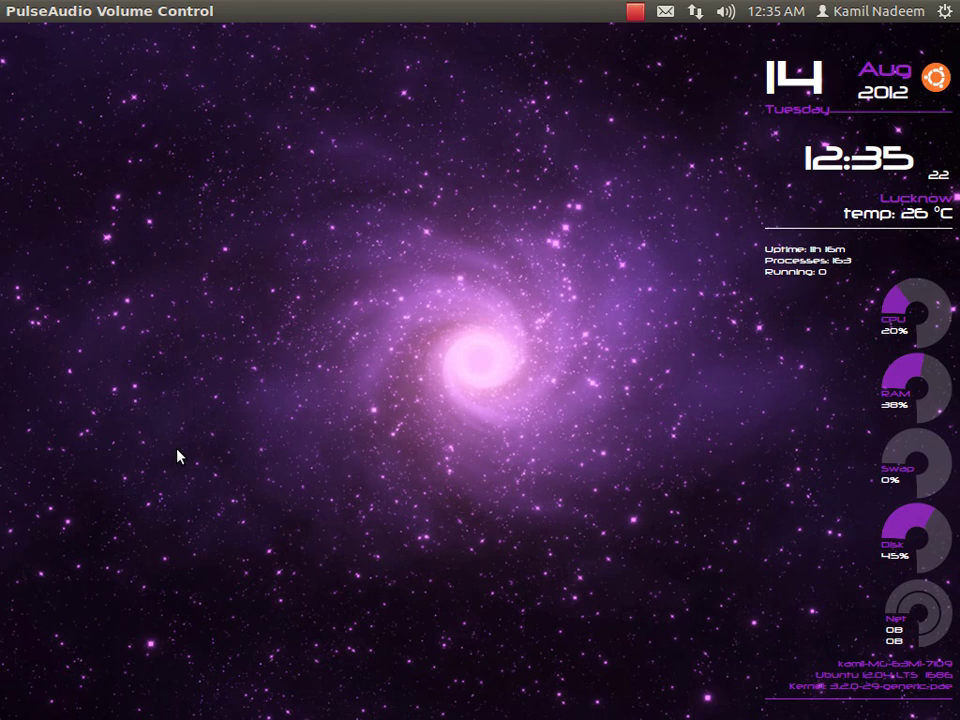
pyautogui.click(269, 455)
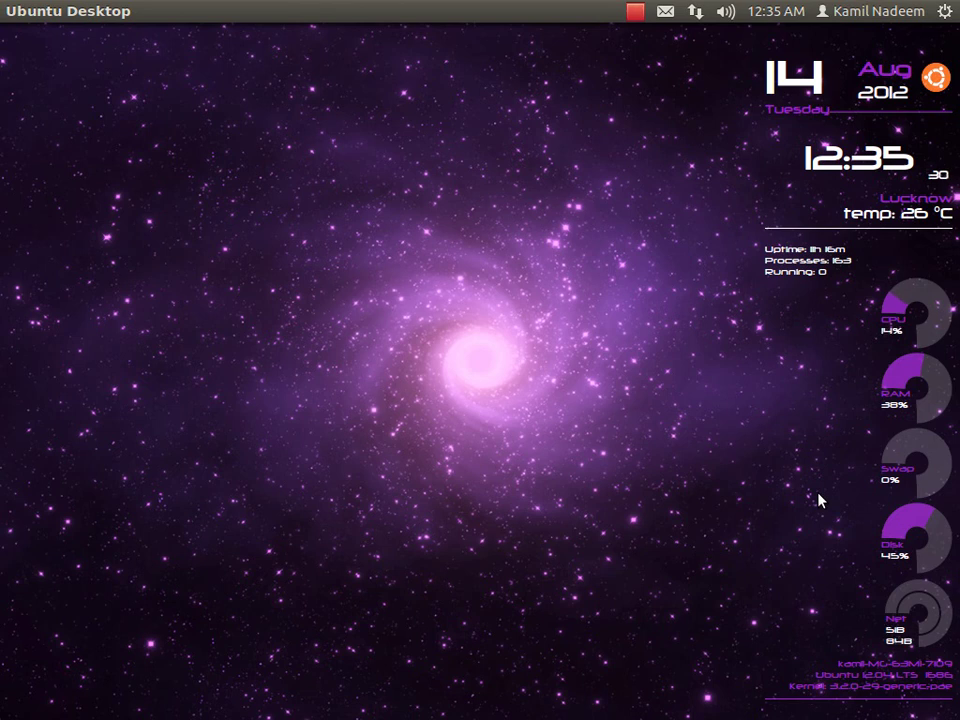
pyautogui.moveTo(2, 215)
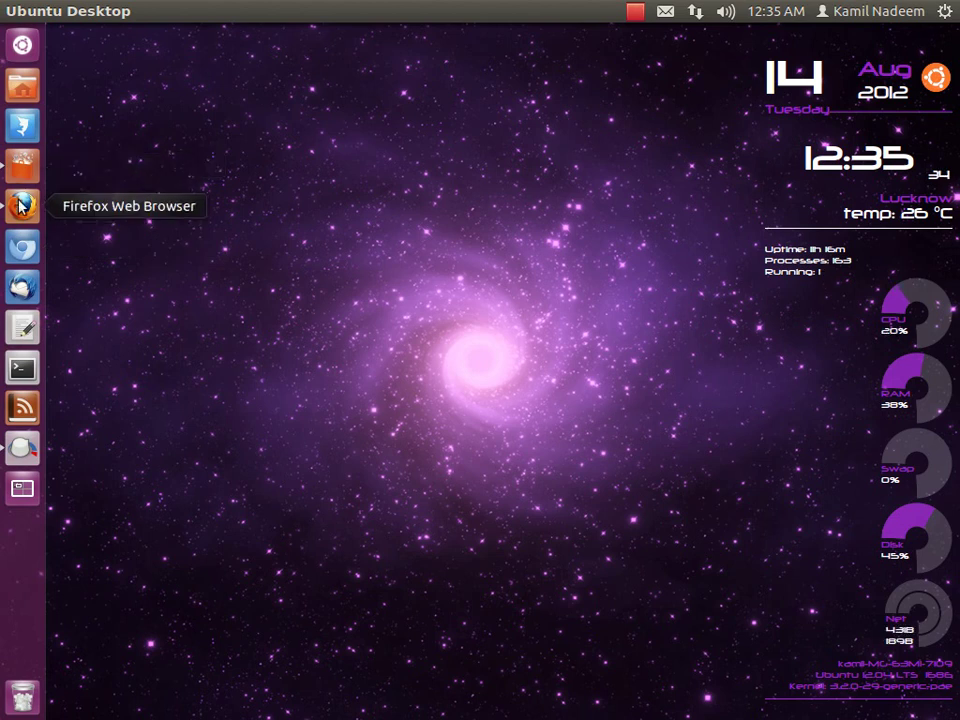
pyautogui.click(22, 205)
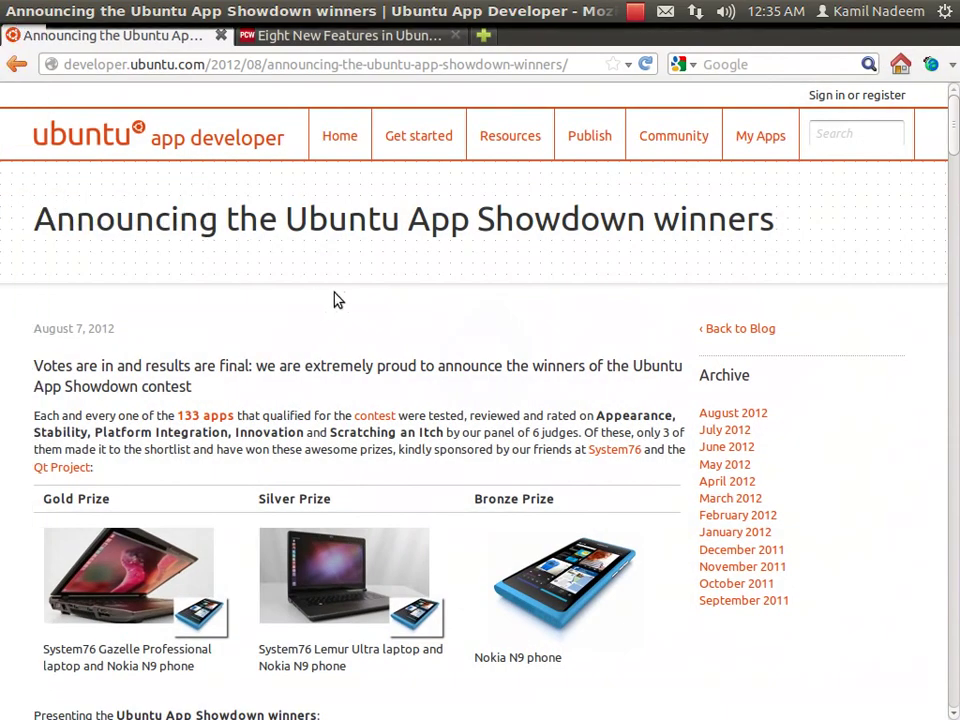
pyautogui.scroll(-3, 336, 296)
pyautogui.scroll(2, 336, 294)
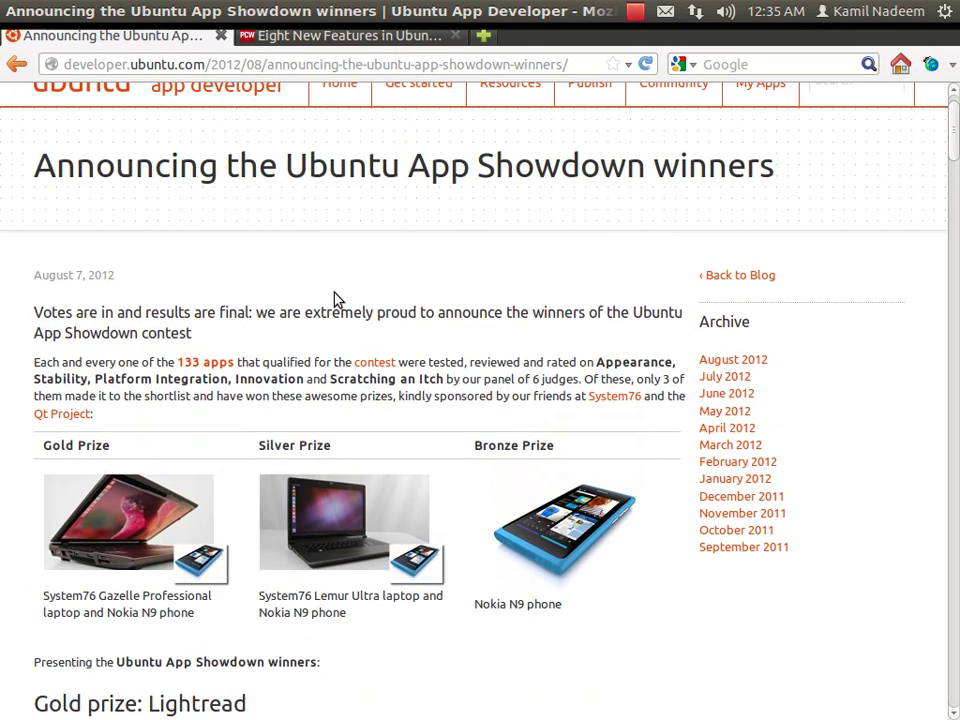
pyautogui.scroll(-4, 190, 335)
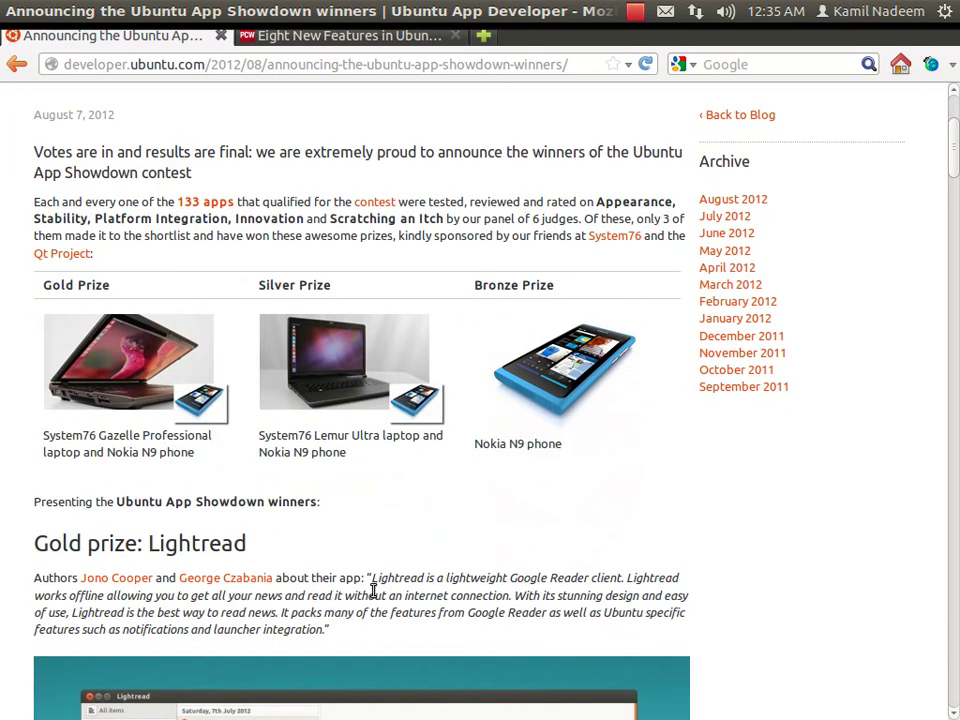
pyautogui.scroll(-1, 375, 585)
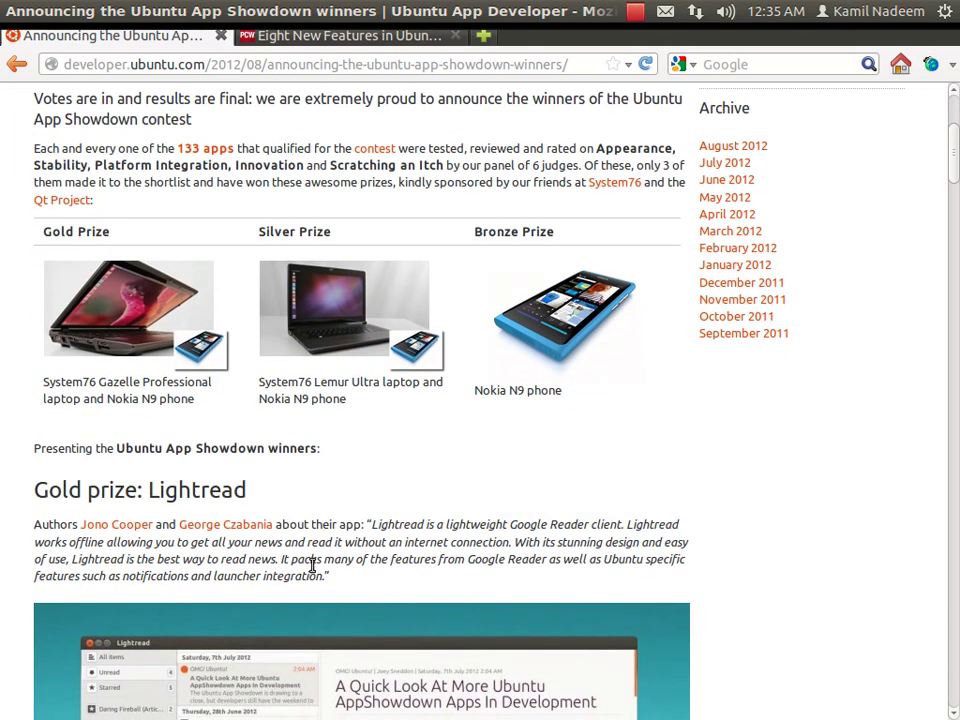
pyautogui.scroll(-15, 325, 514)
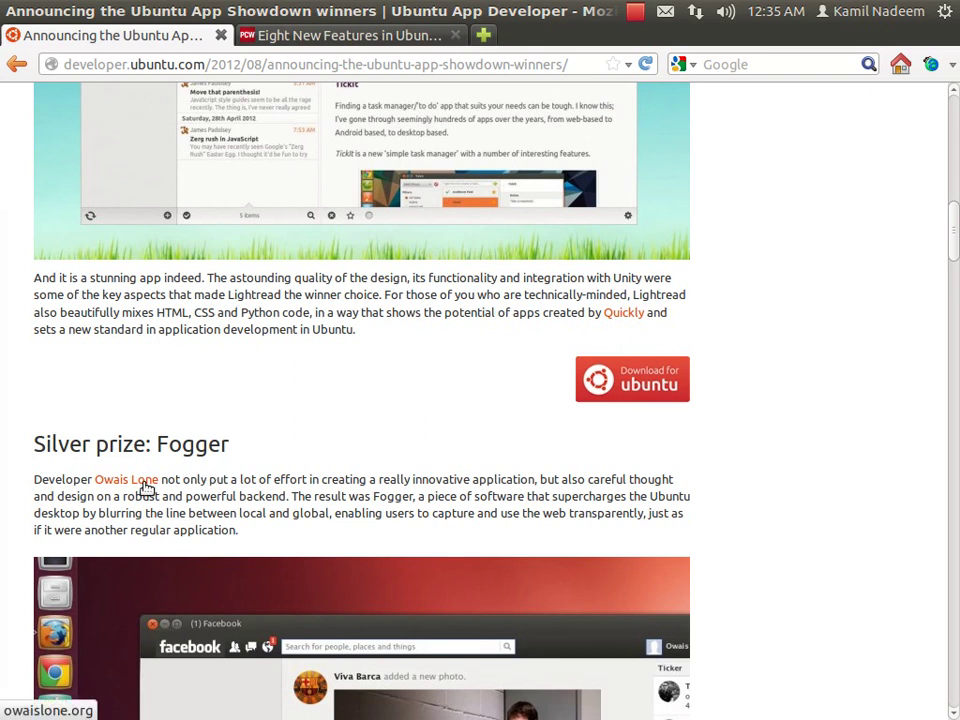
pyautogui.scroll(-8, 145, 487)
pyautogui.scroll(-5, 145, 487)
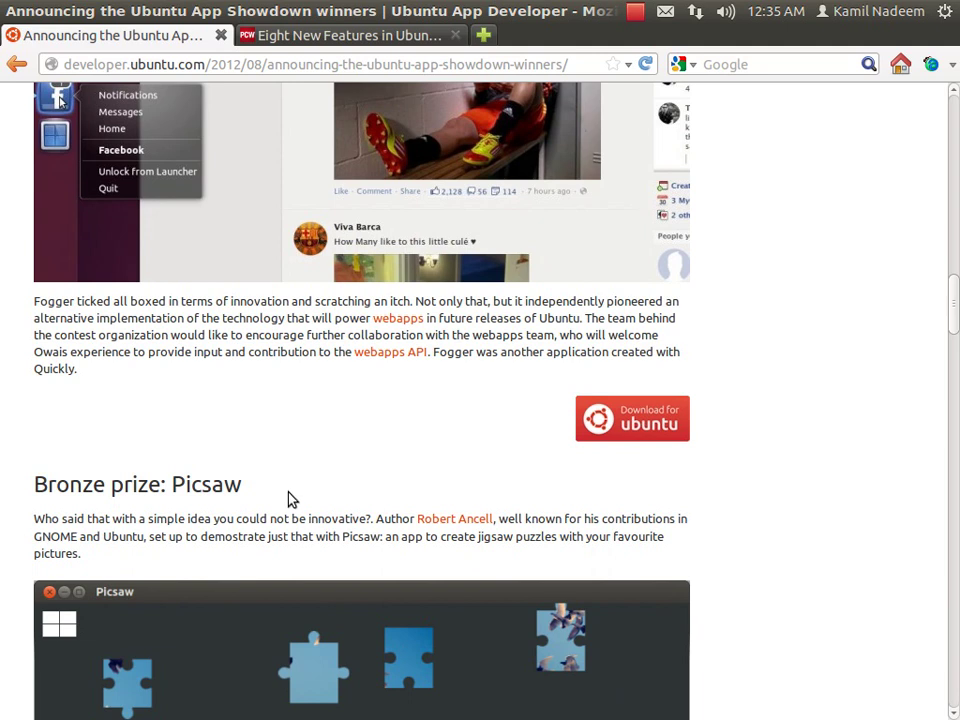
pyautogui.scroll(4, 304, 518)
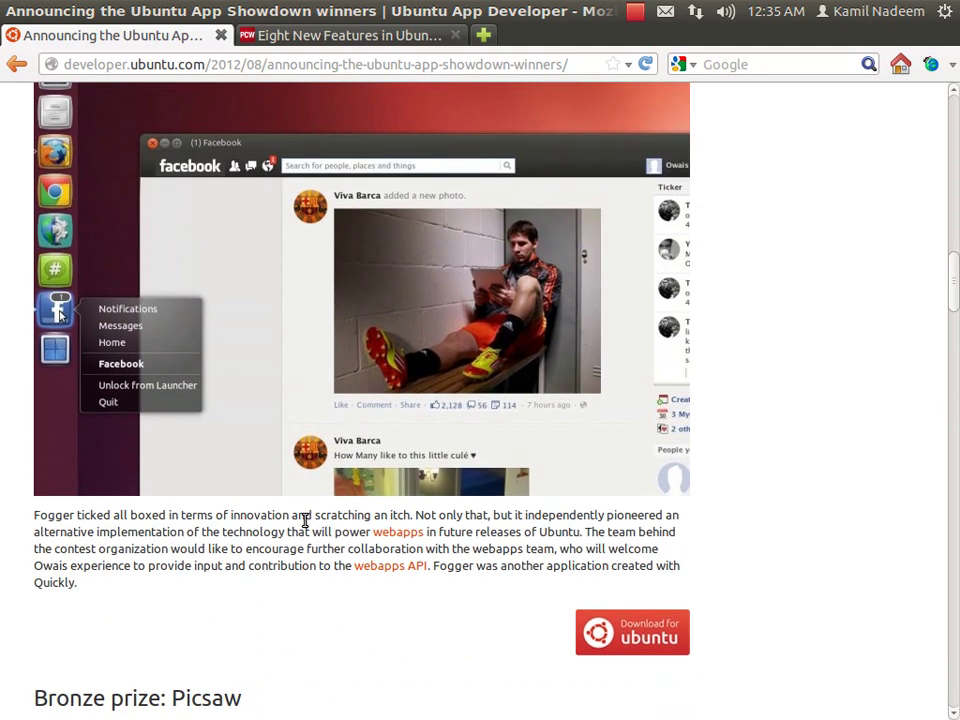
pyautogui.scroll(20, 304, 518)
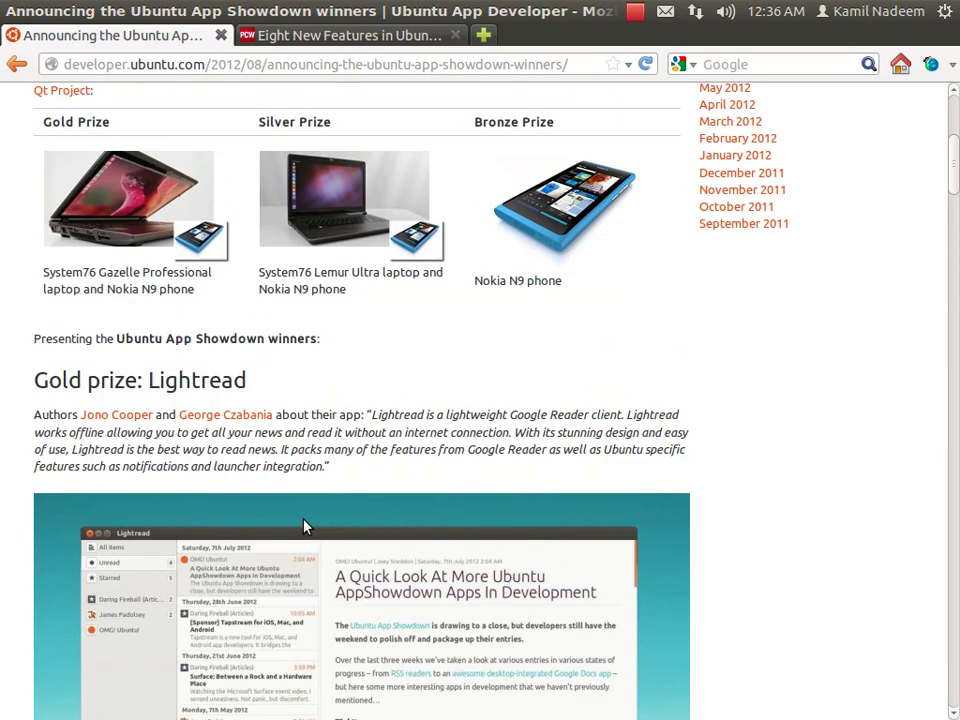
pyautogui.click(23, 10)
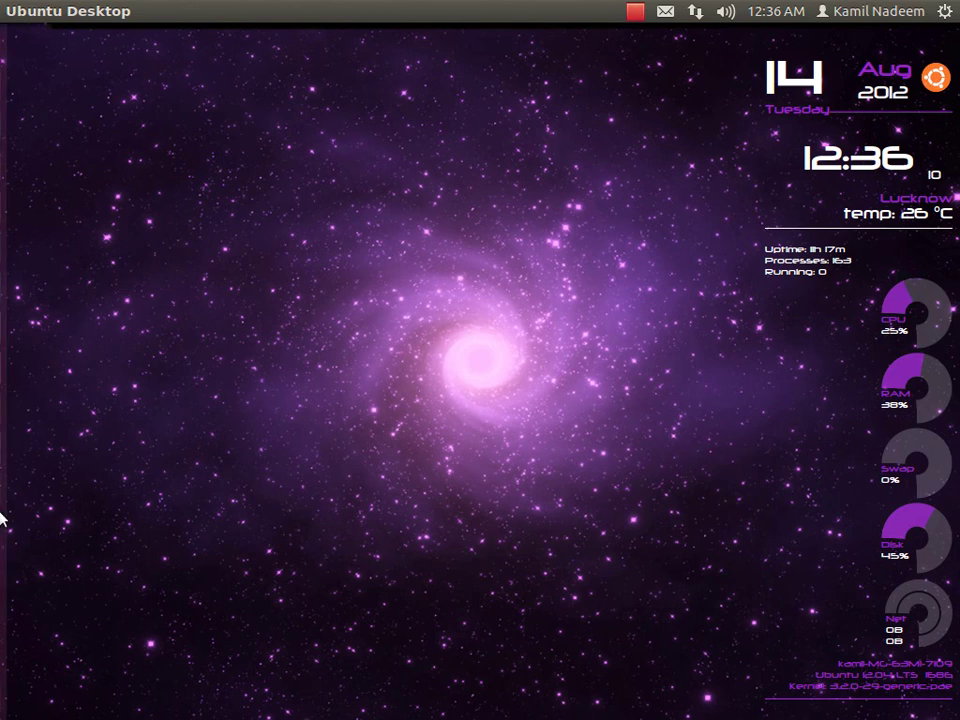
# Search Ubuntu Software Center for 'light' and open Lightread's details page showing it installed
pyautogui.click(25, 165)
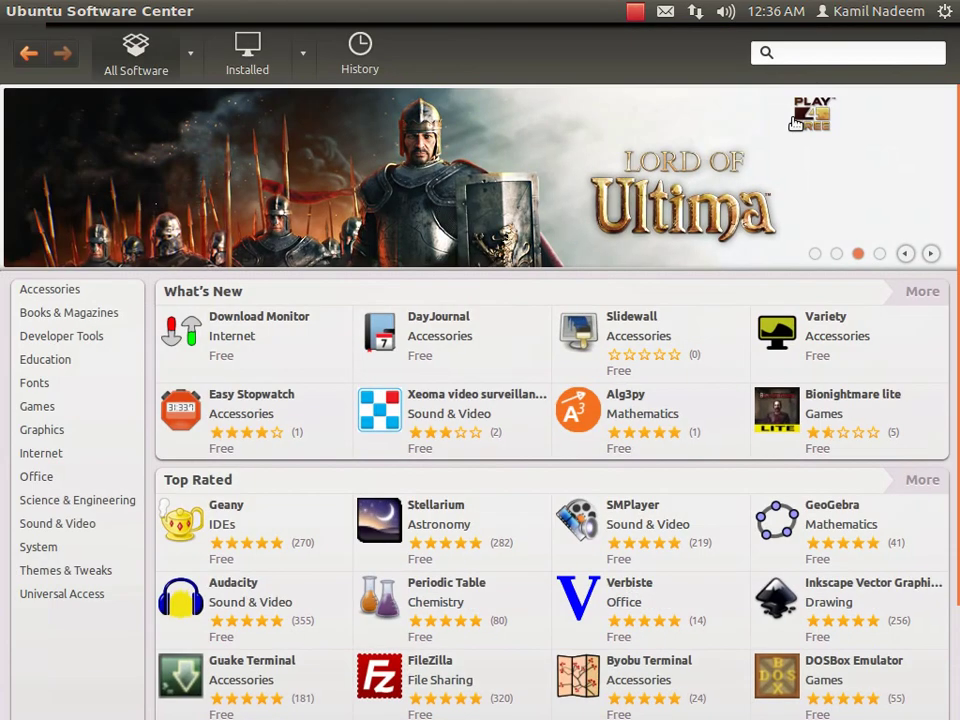
pyautogui.click(797, 55)
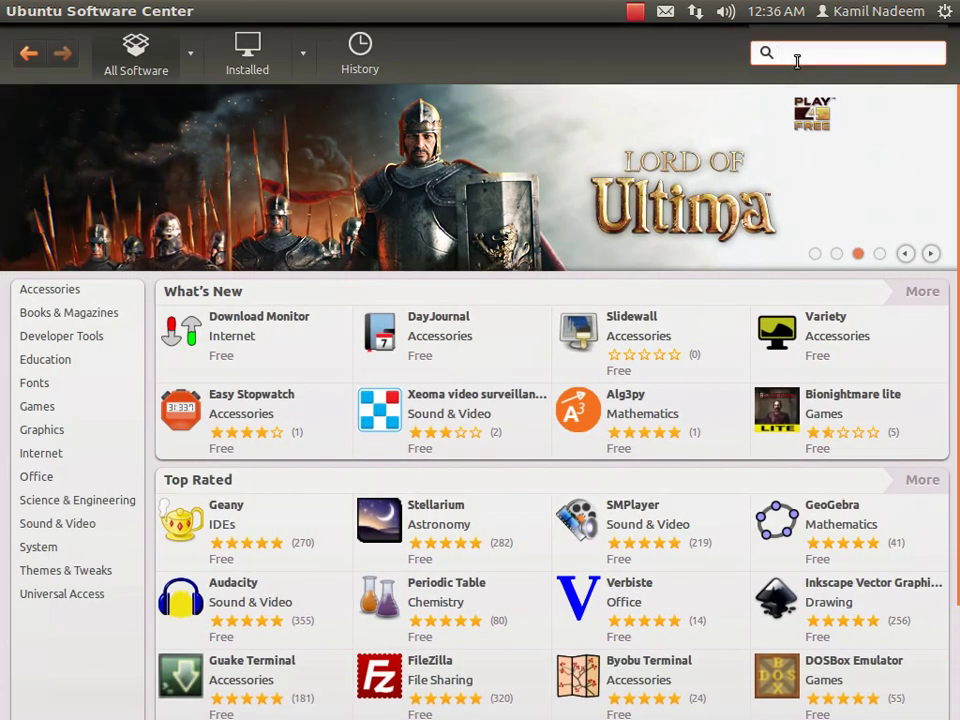
pyautogui.write('ligh')
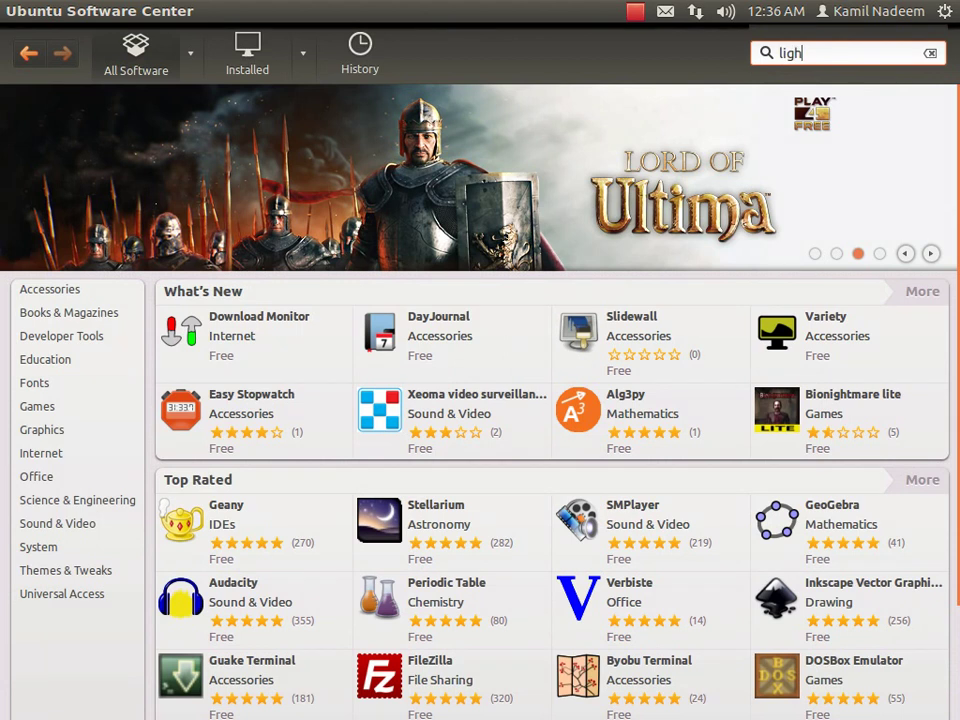
pyautogui.write('t')
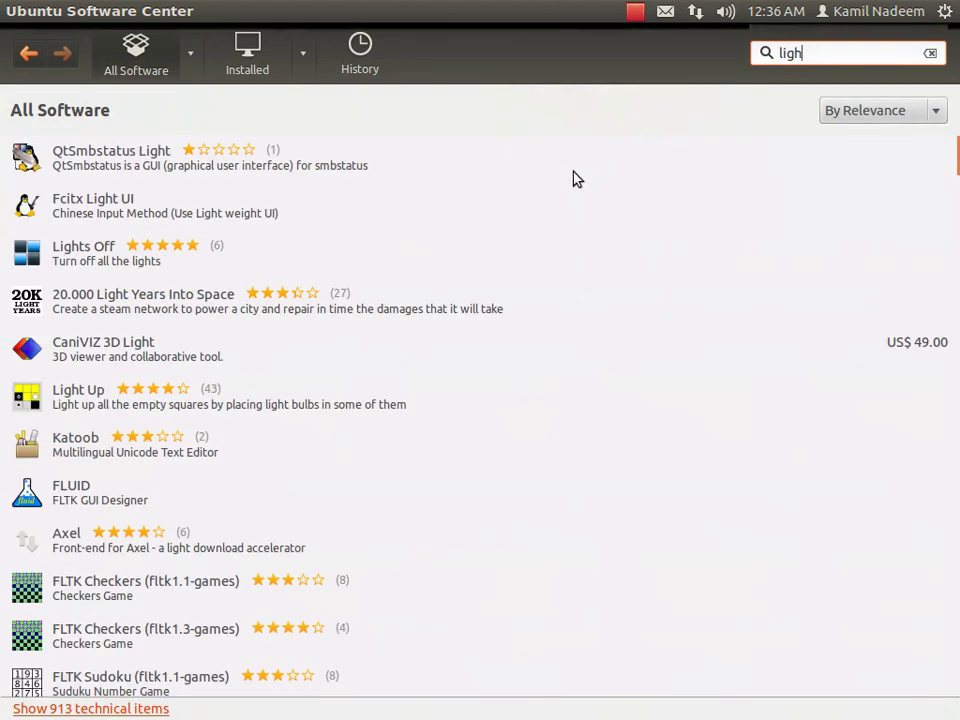
pyautogui.click(122, 260)
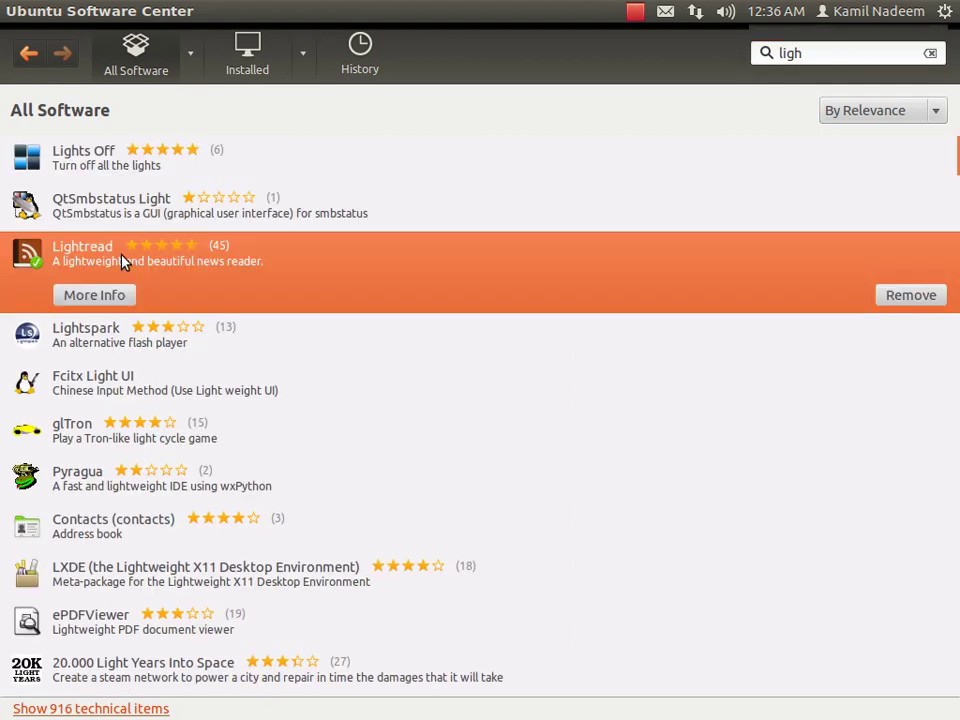
pyautogui.click(92, 296)
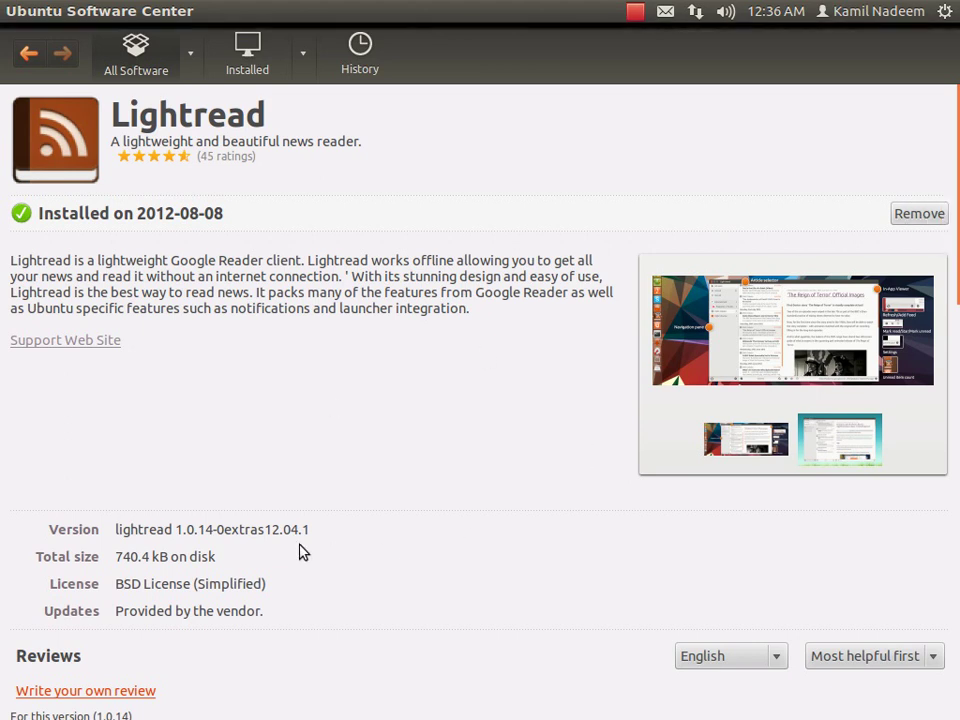
# Close the Software Center, launch Lightread and maximise its window
pyautogui.moveTo(3, 498)
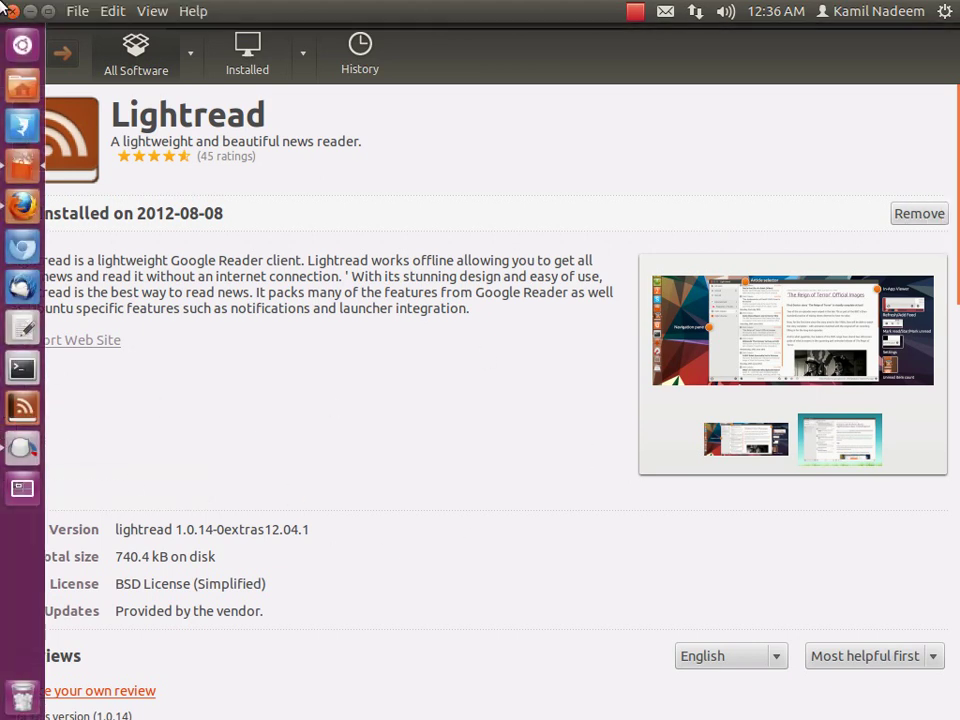
pyautogui.click(10, 10)
pyautogui.moveTo(0, 544)
pyautogui.click(22, 407)
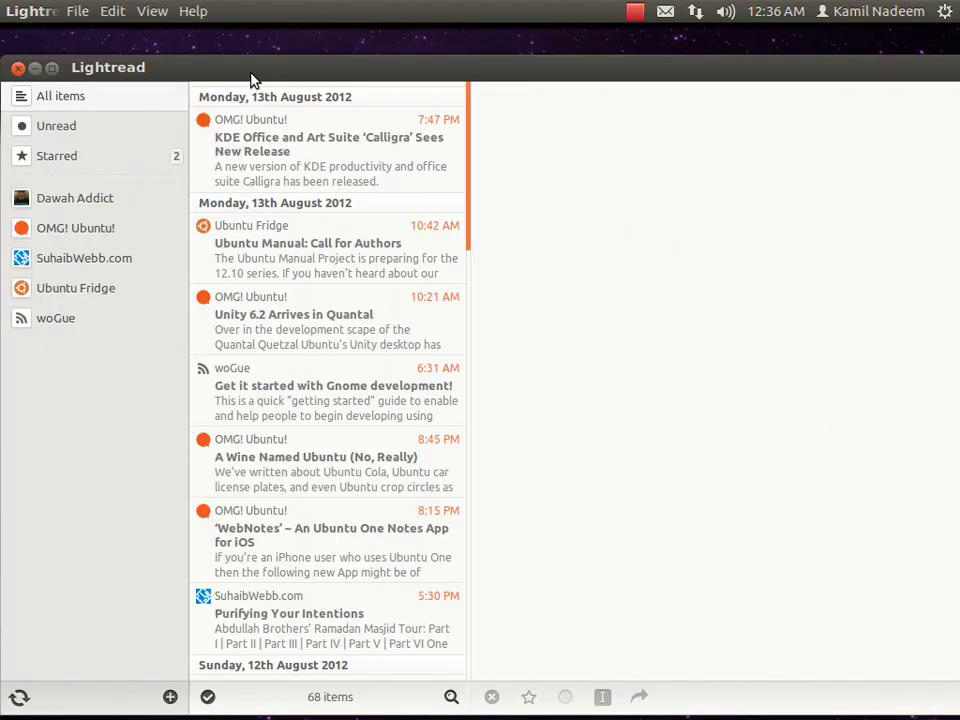
pyautogui.doubleClick(251, 70)
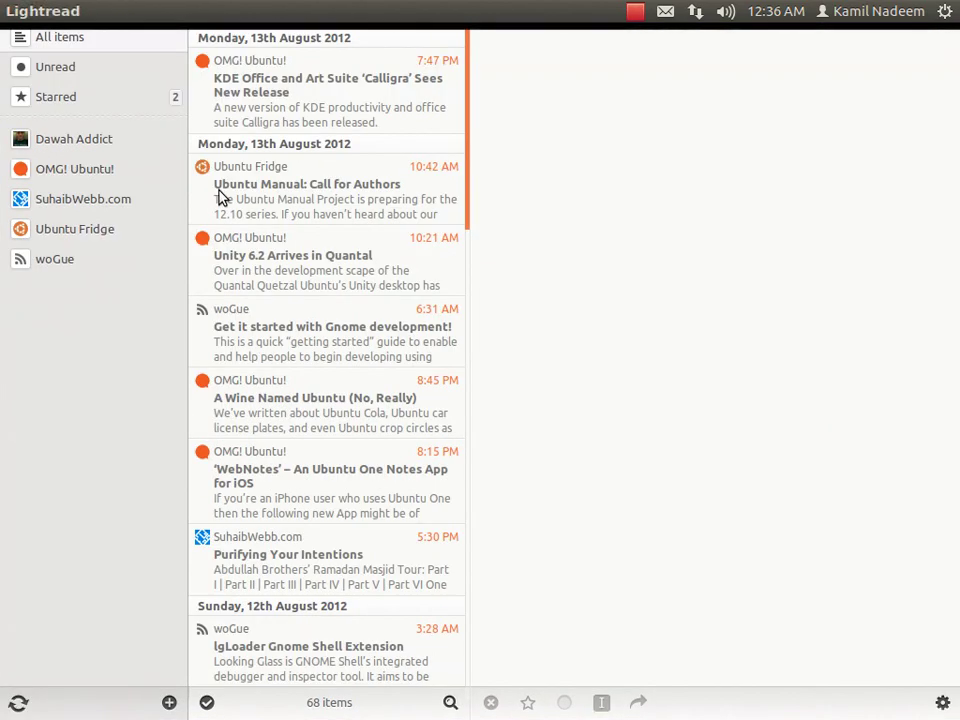
# Browse the Dawah Addict, OMG! Ubuntu! and Ubuntu Fridge feeds, ending on OMG! Ubuntu!'s 27 articles
pyautogui.click(70, 143)
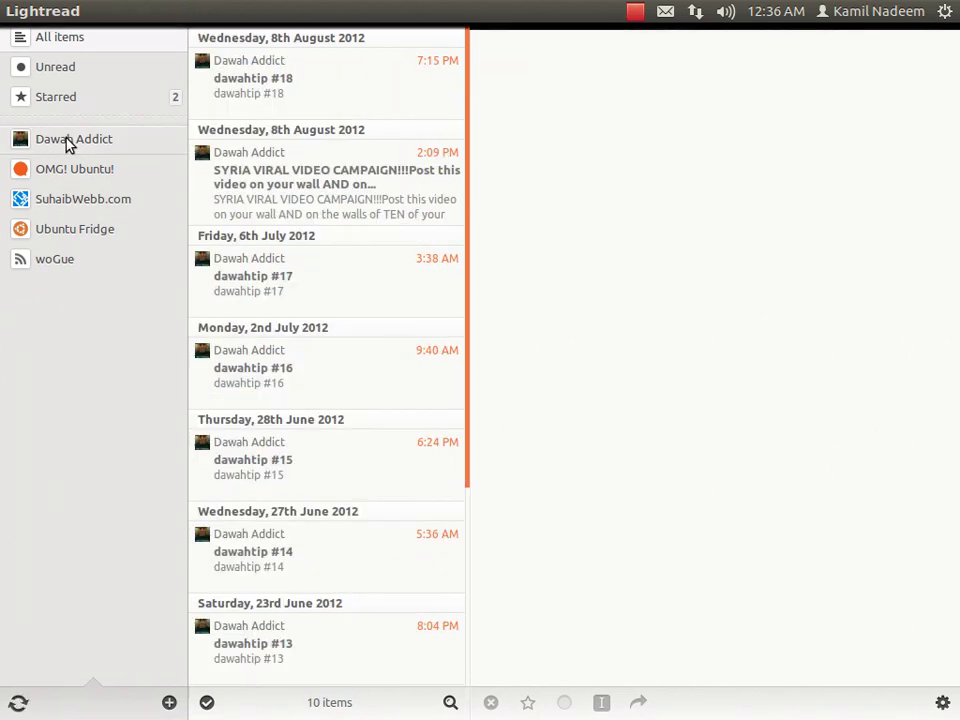
pyautogui.click(58, 172)
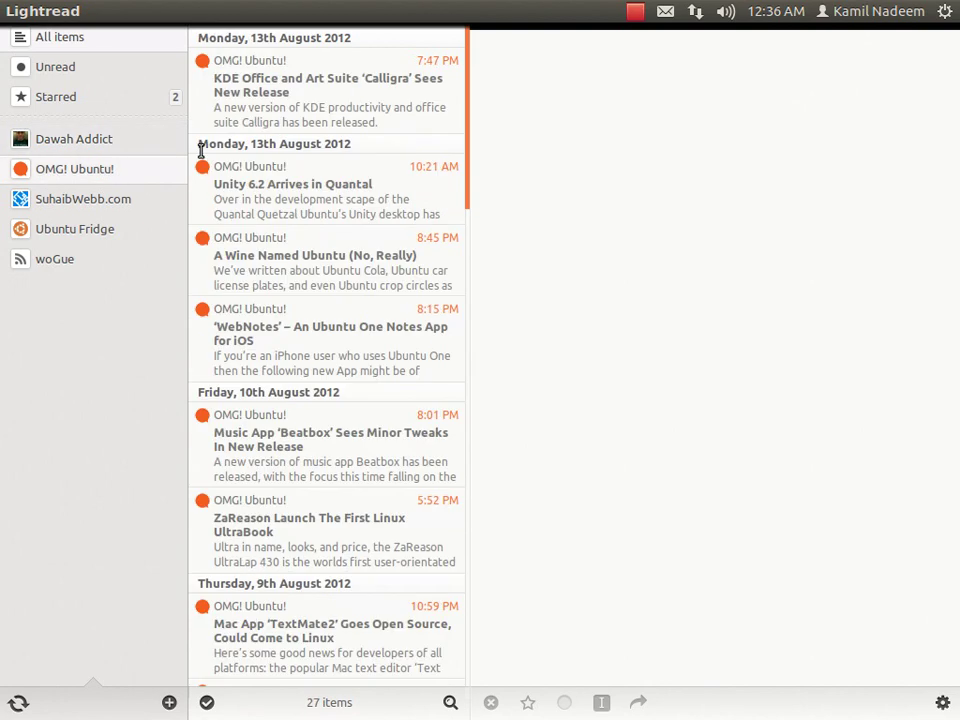
pyautogui.click(230, 103)
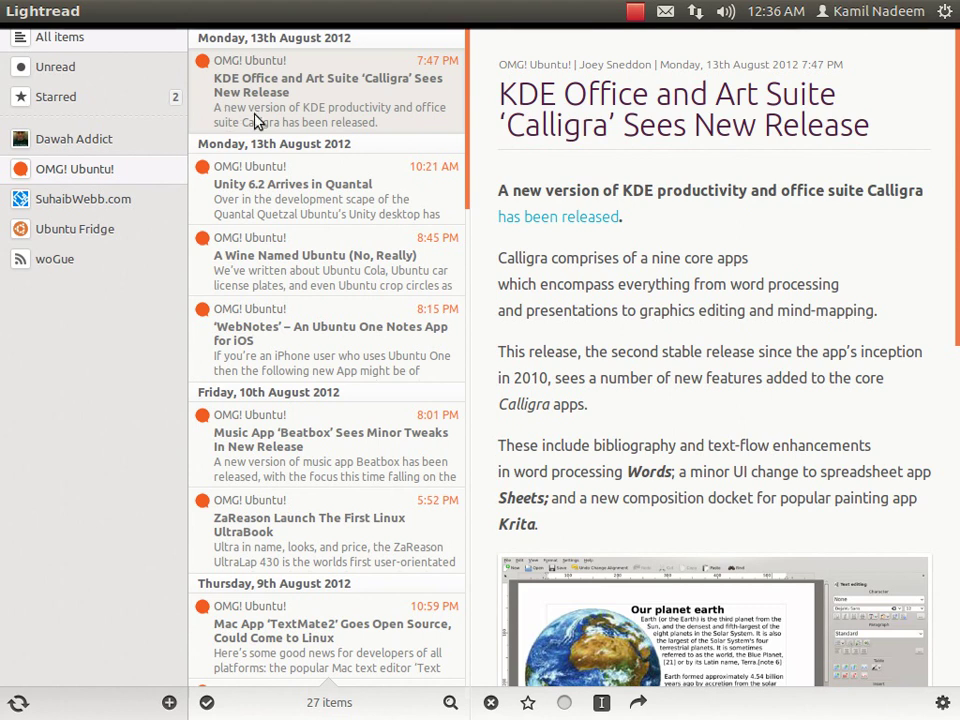
pyautogui.click(77, 229)
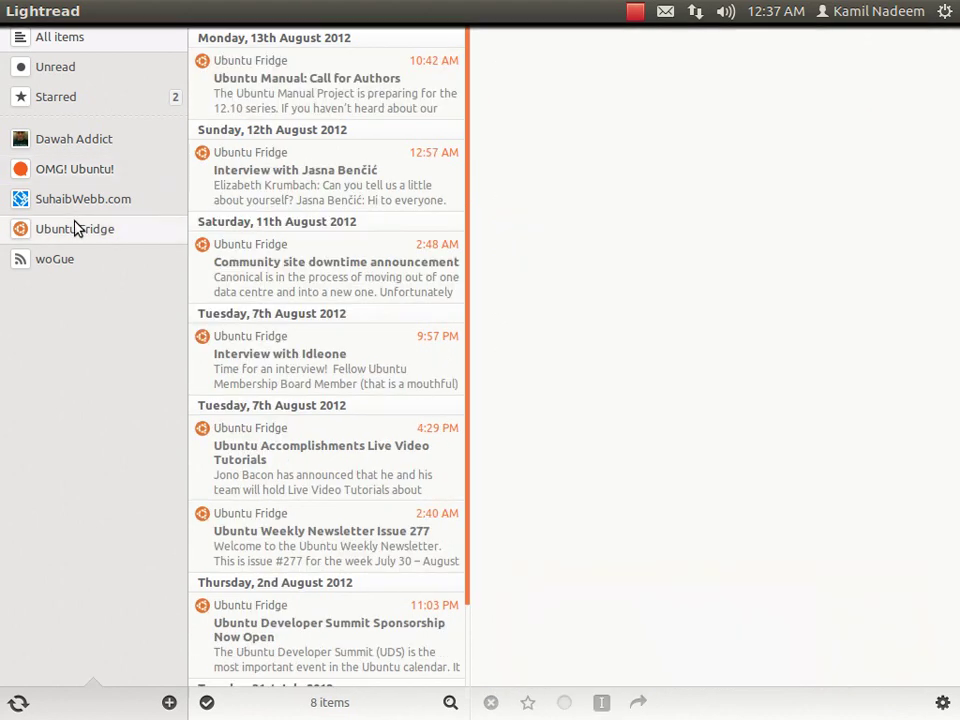
pyautogui.click(65, 174)
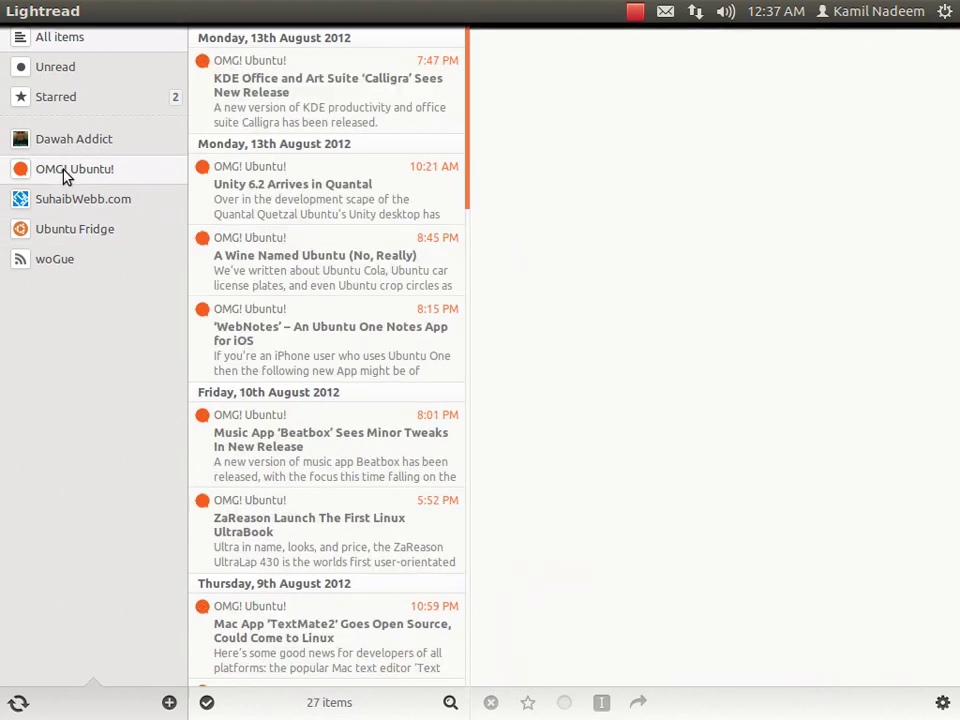
pyautogui.moveTo(65, 8)
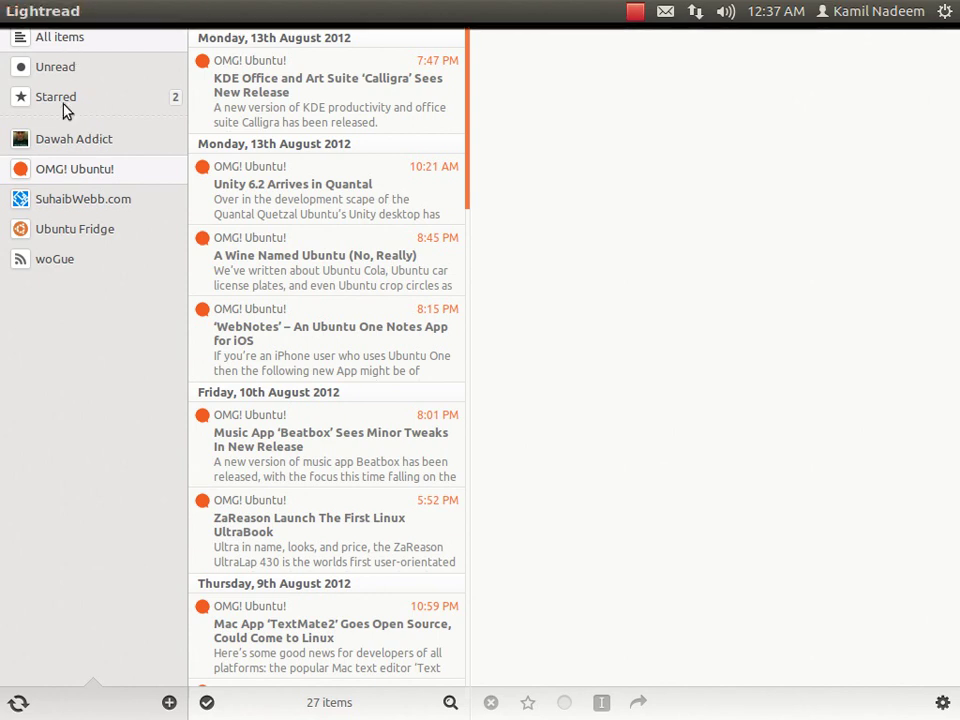
# Read the OMG! Ubuntu! articles on KDE Calligra, Unity 6.2 and 'A Wine Named Ubuntu'
pyautogui.click(283, 127)
pyautogui.click(300, 185)
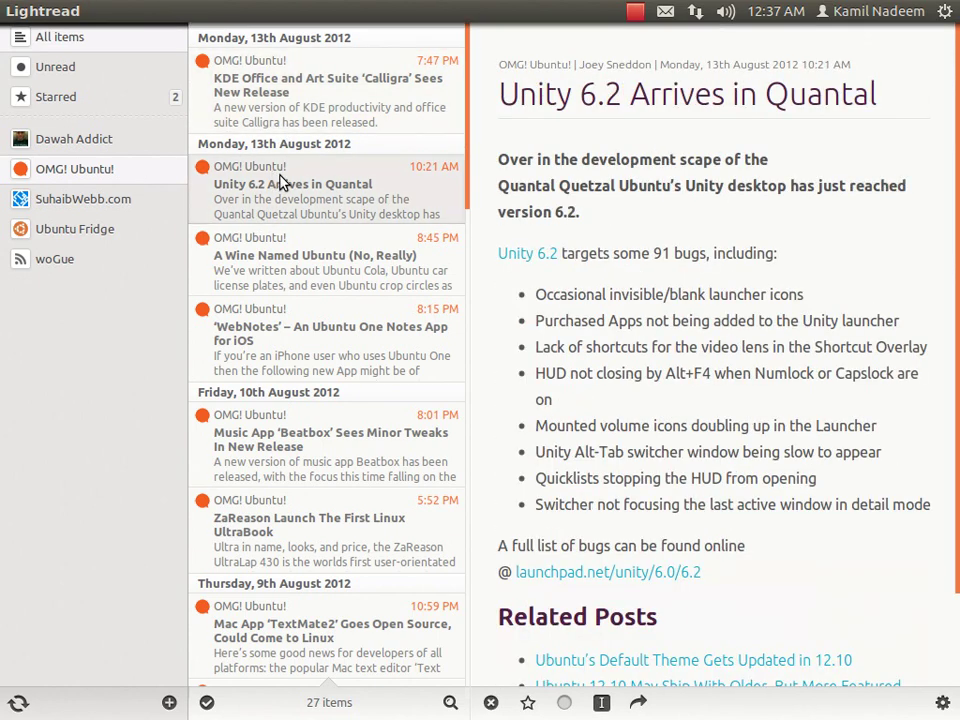
pyautogui.scroll(-3, 530, 300)
pyautogui.click(272, 268)
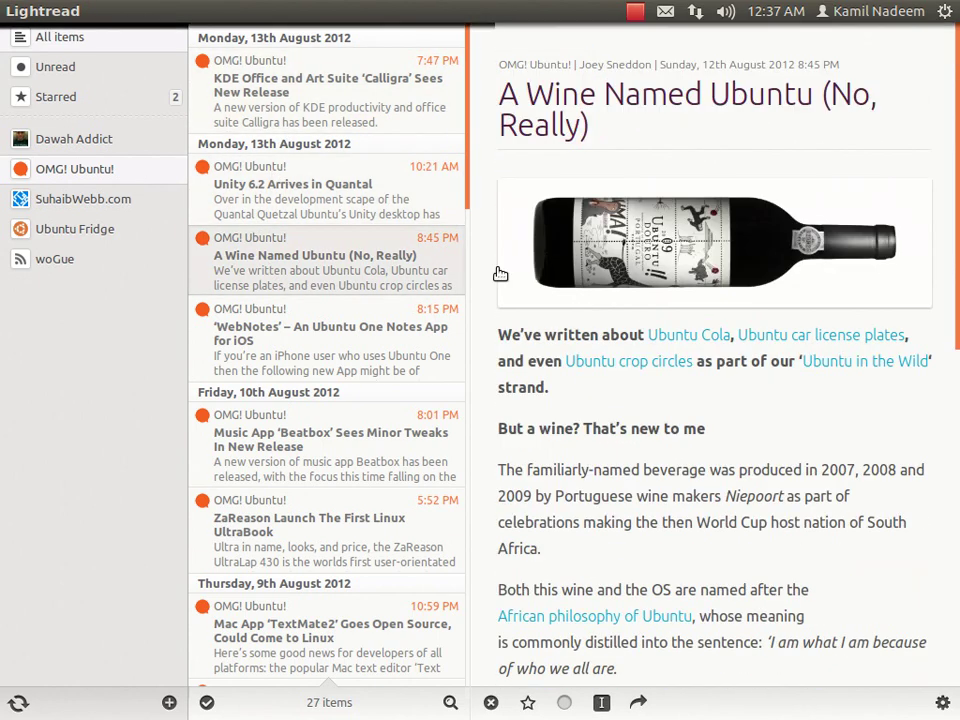
pyautogui.scroll(-5, 654, 540)
pyautogui.scroll(5, 654, 542)
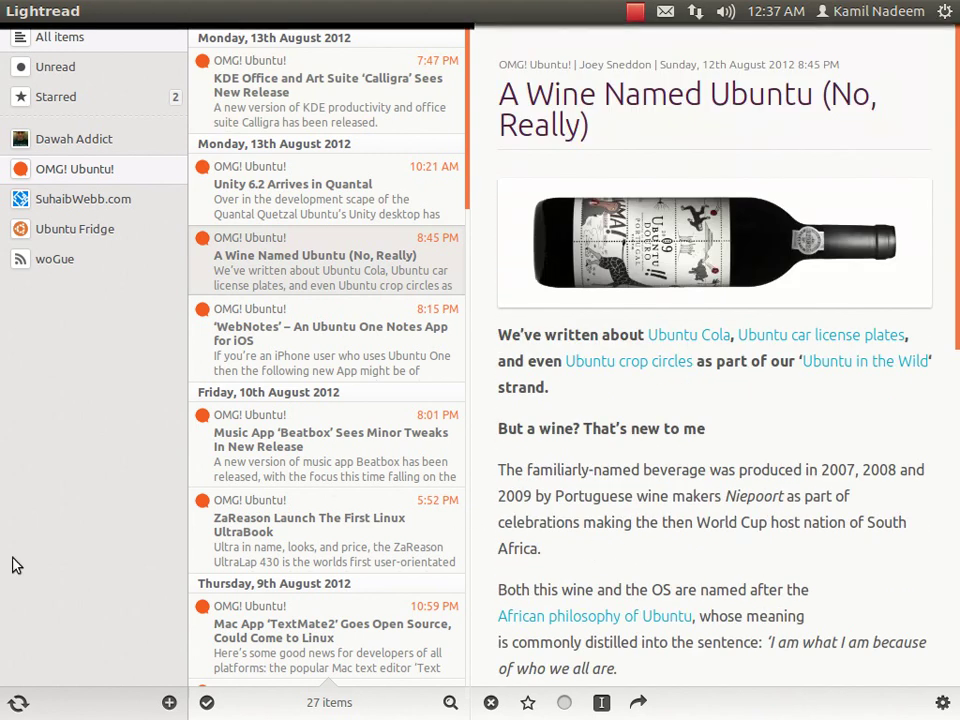
# Browse the SuhaibWebb.com, Starred, All items, Ubuntu Fridge and woGue article lists
pyautogui.moveTo(2, 346)
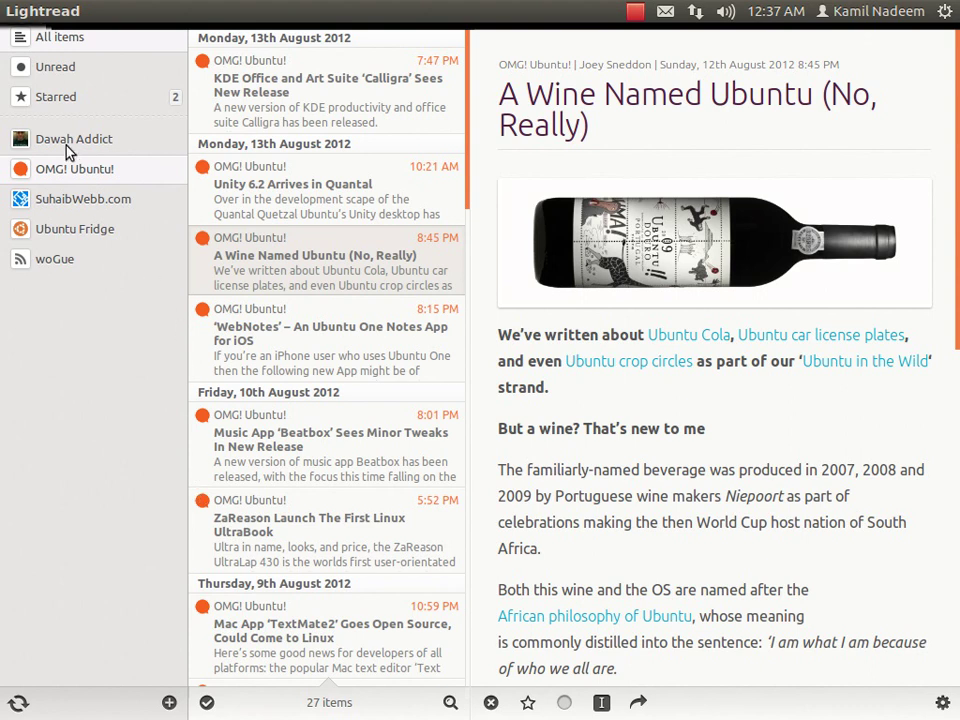
pyautogui.click(52, 199)
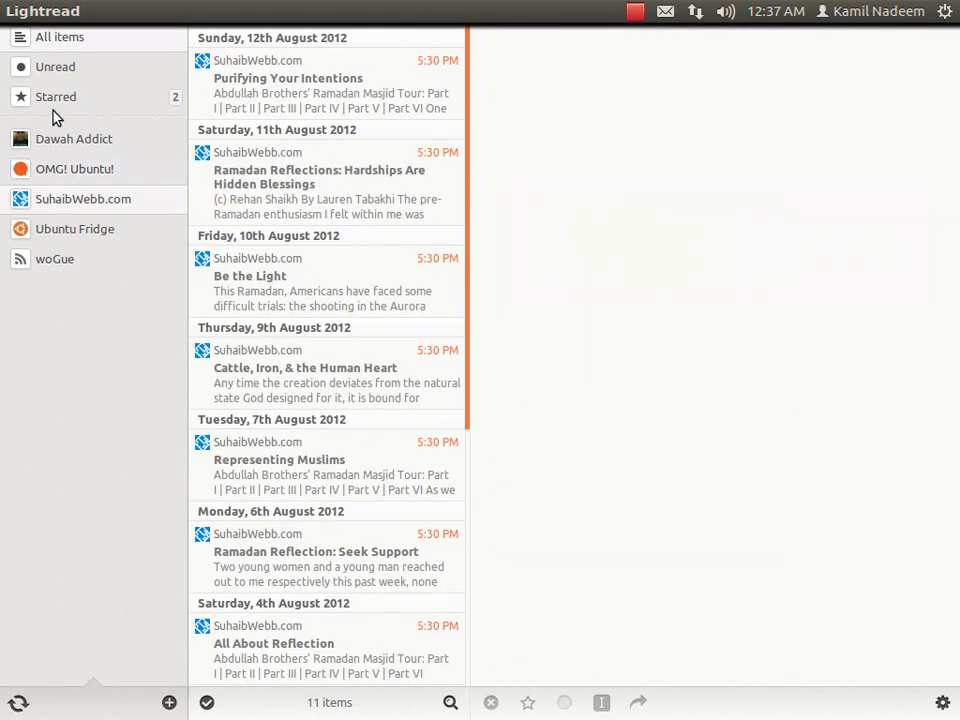
pyautogui.click(56, 99)
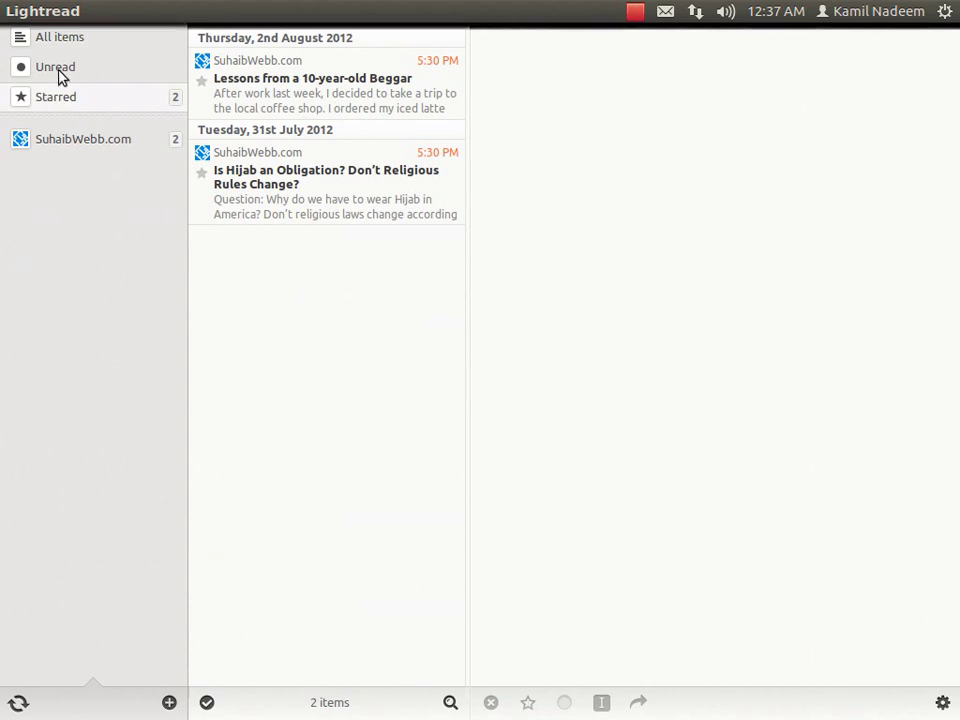
pyautogui.click(47, 42)
pyautogui.click(44, 226)
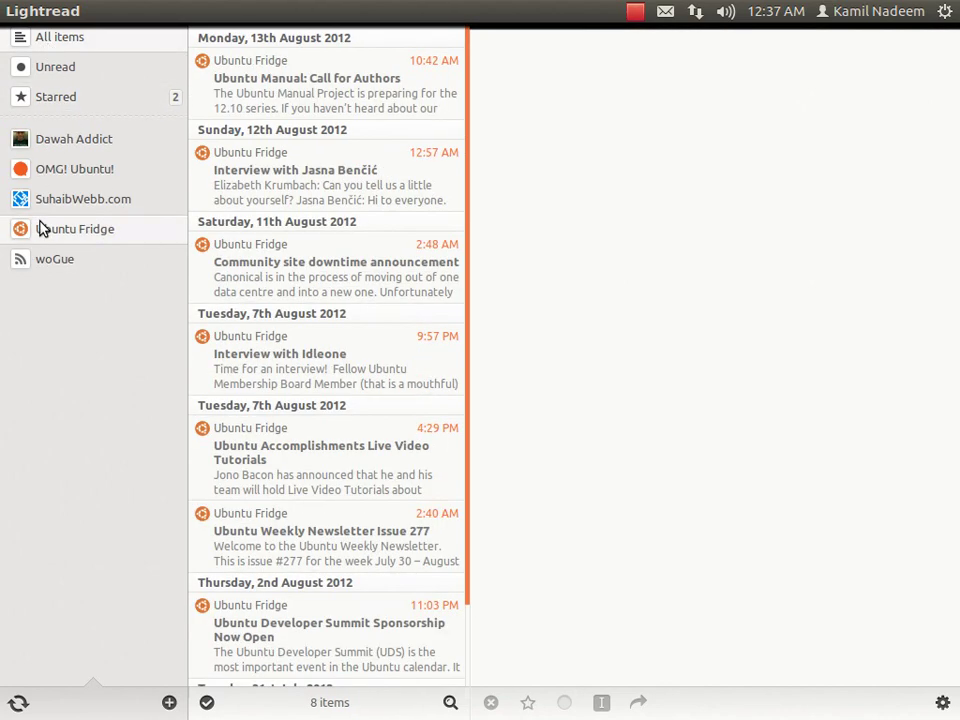
pyautogui.click(68, 262)
# Step through woGue articles from Gnome development to lgLoader, Workrave and GNOME Boston Summit 2012
pyautogui.press('Down')
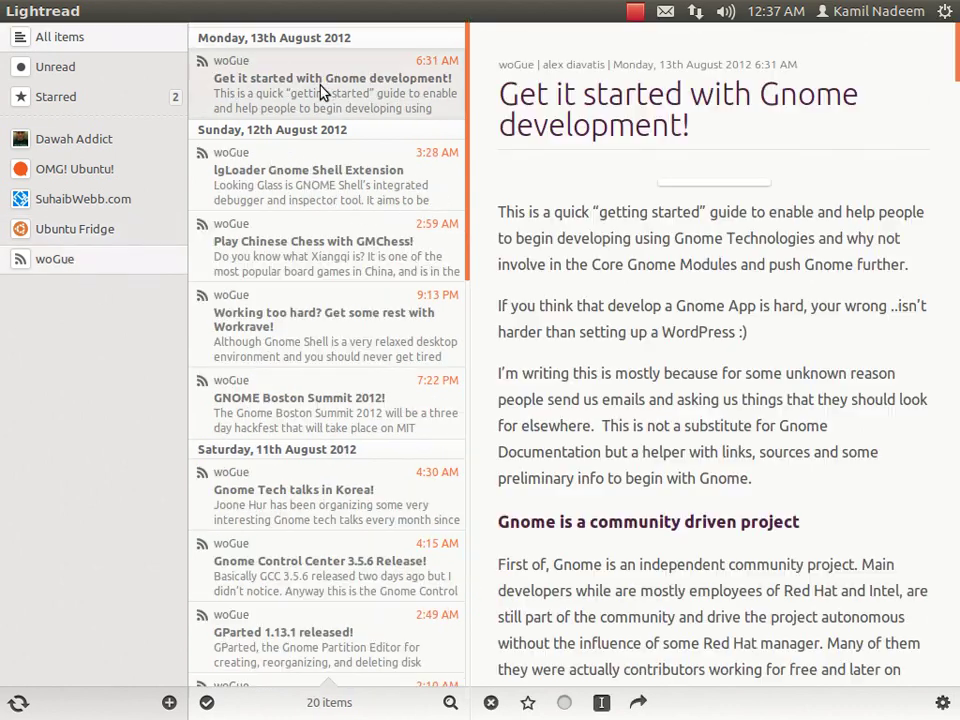
pyautogui.click(491, 704)
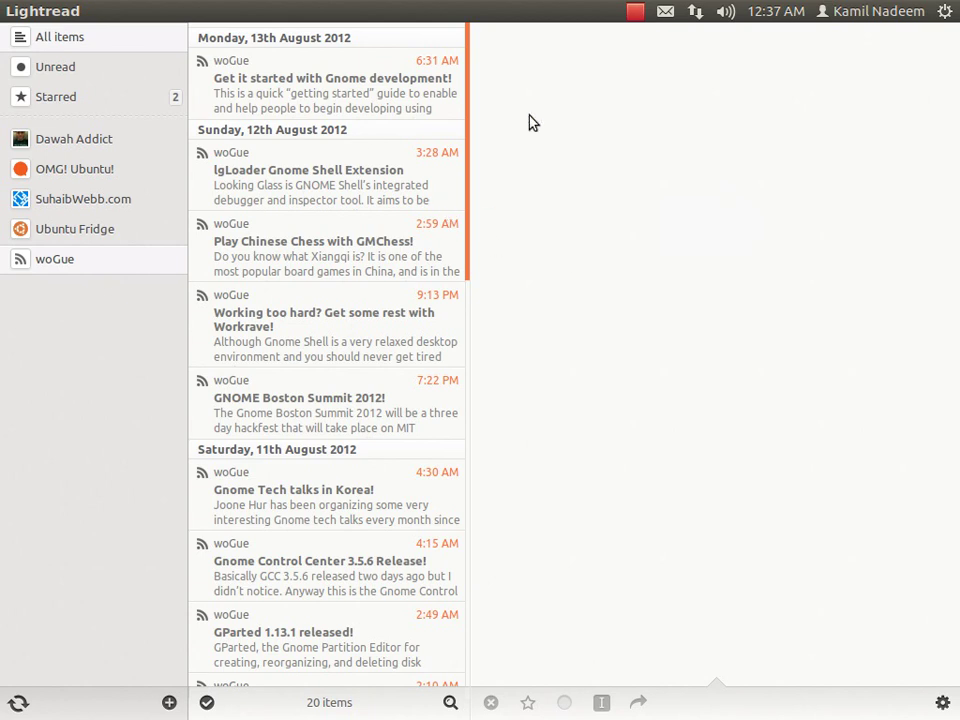
pyautogui.click(372, 86)
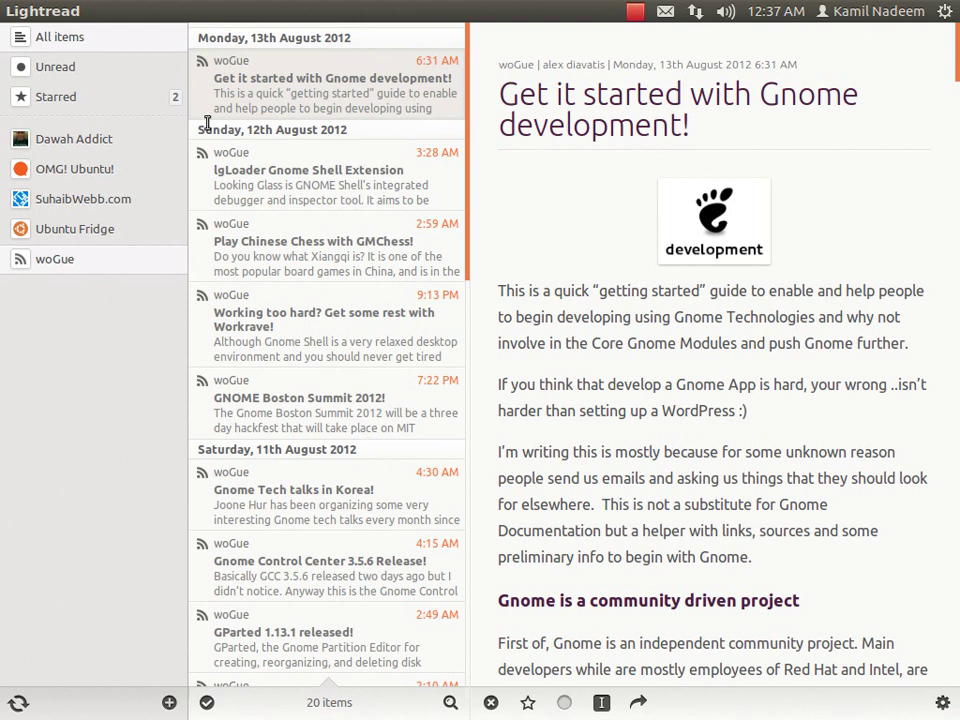
pyautogui.click(281, 199)
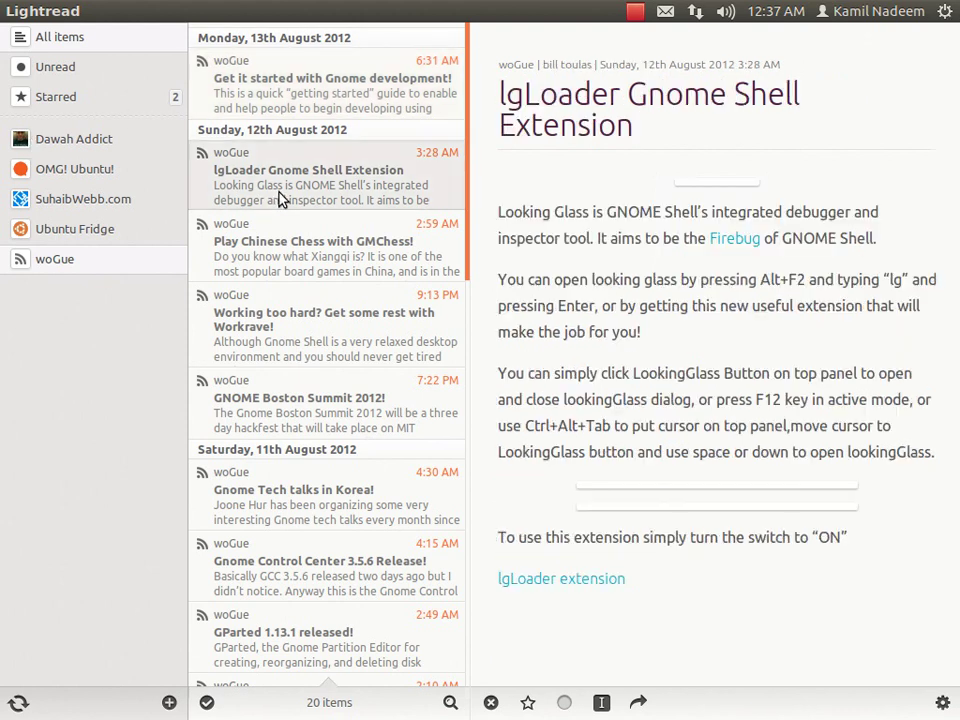
pyautogui.press('Down')
pyautogui.press('Down')
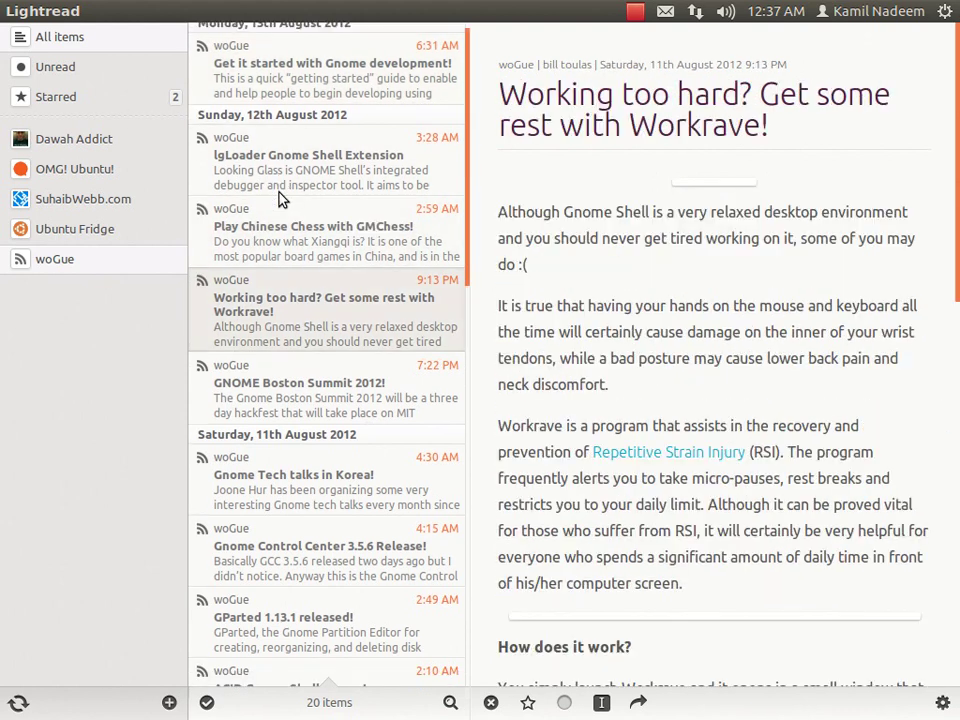
pyautogui.press('space')
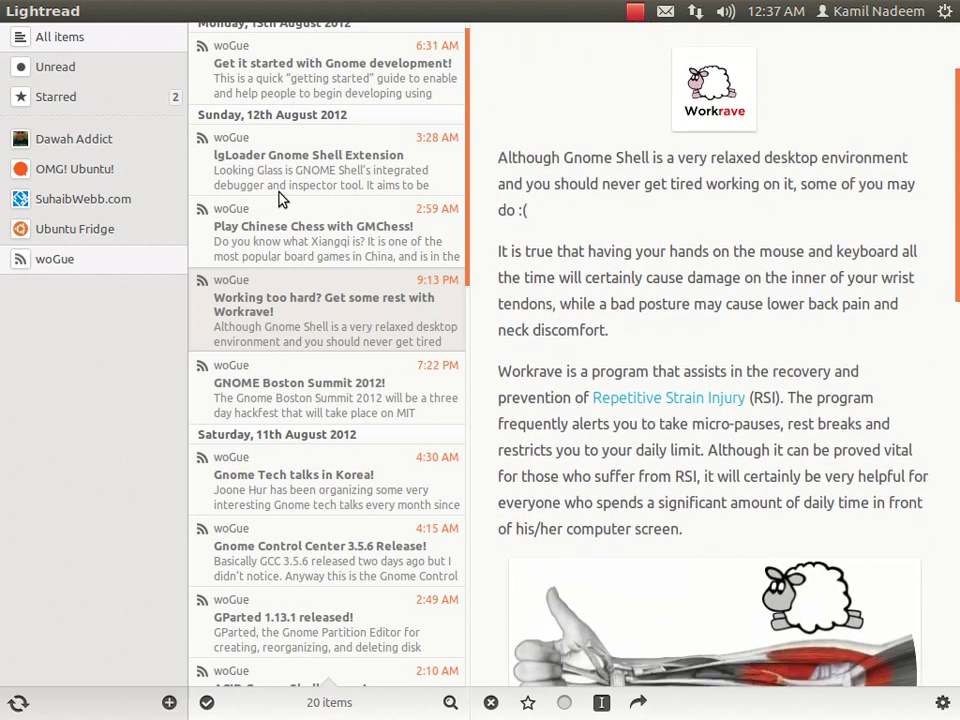
pyautogui.press('Down')
# Jump to SuhaibWebb.com's Purifying Your Intentions, then back to OMG! Ubuntu!'s Unity 6.2 article
pyautogui.hotkey('ctrl', 'Up')
pyautogui.hotkey('ctrl', 'Up')
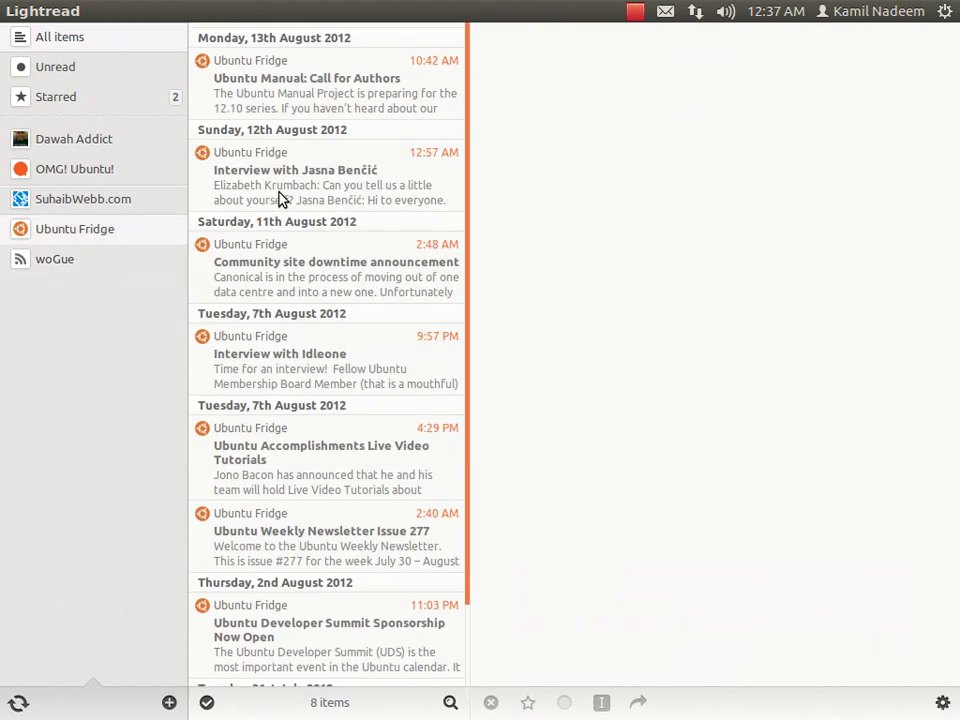
pyautogui.press('Down')
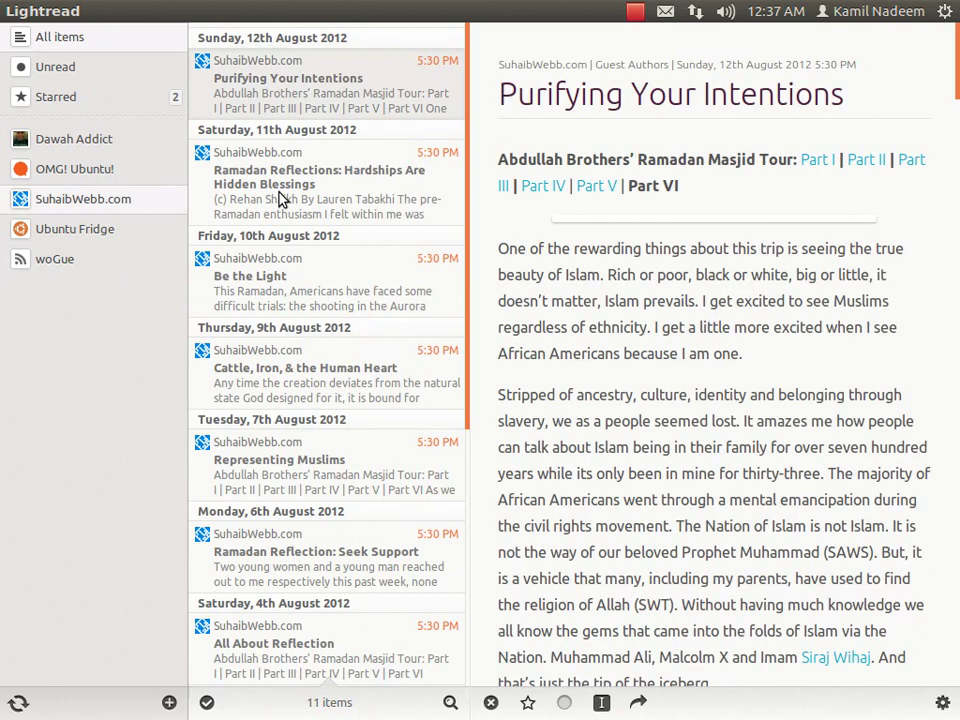
pyautogui.hotkey('ctrl', 'Up')
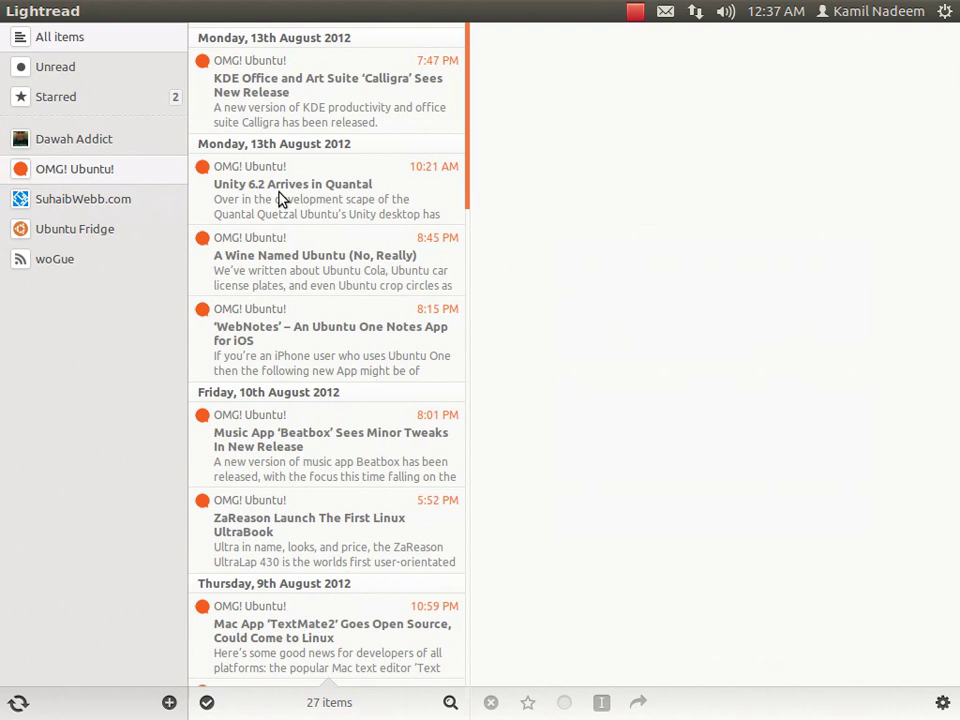
pyautogui.press('Down')
pyautogui.press('Down')
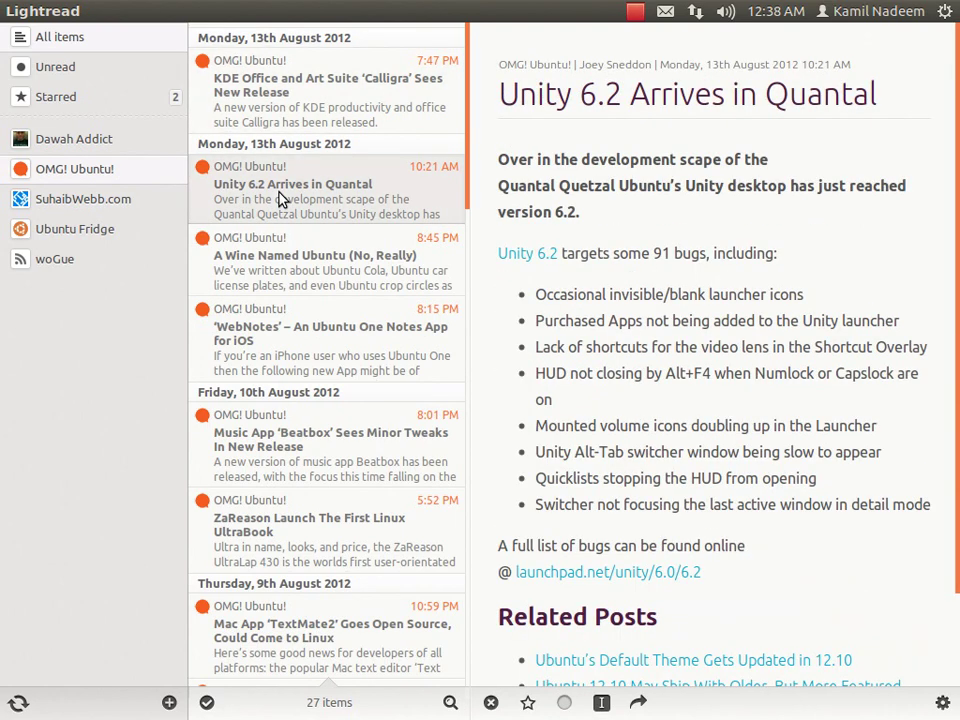
pyautogui.click(78, 12)
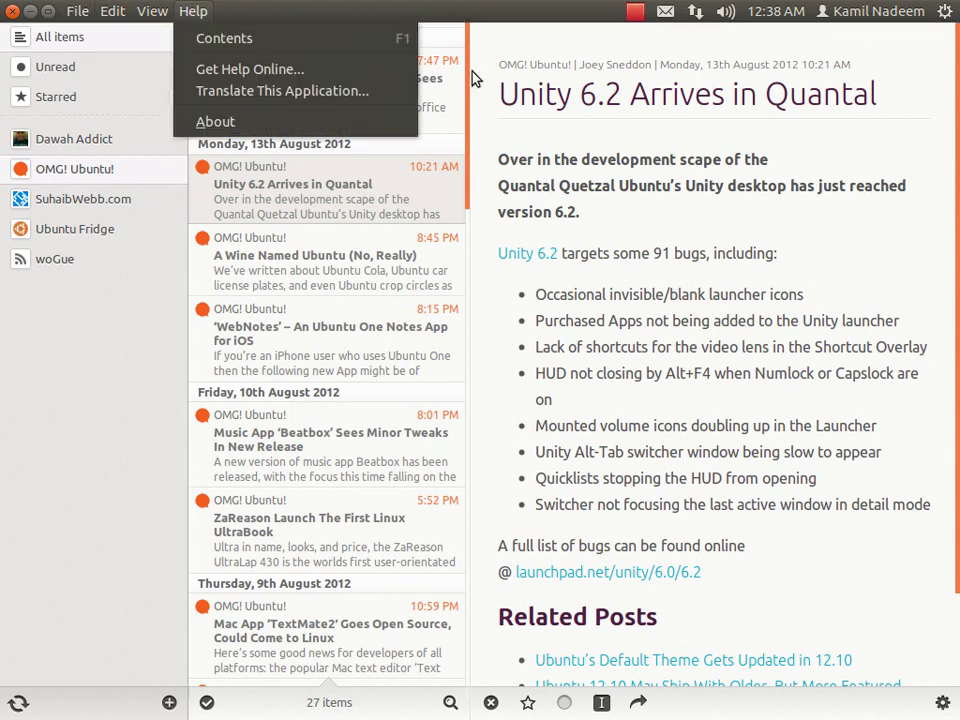
# Look over the File, Edit and Help menus, then run Sync from the HUD to refresh feeds
pyautogui.click(556, 186)
pyautogui.press('alt')
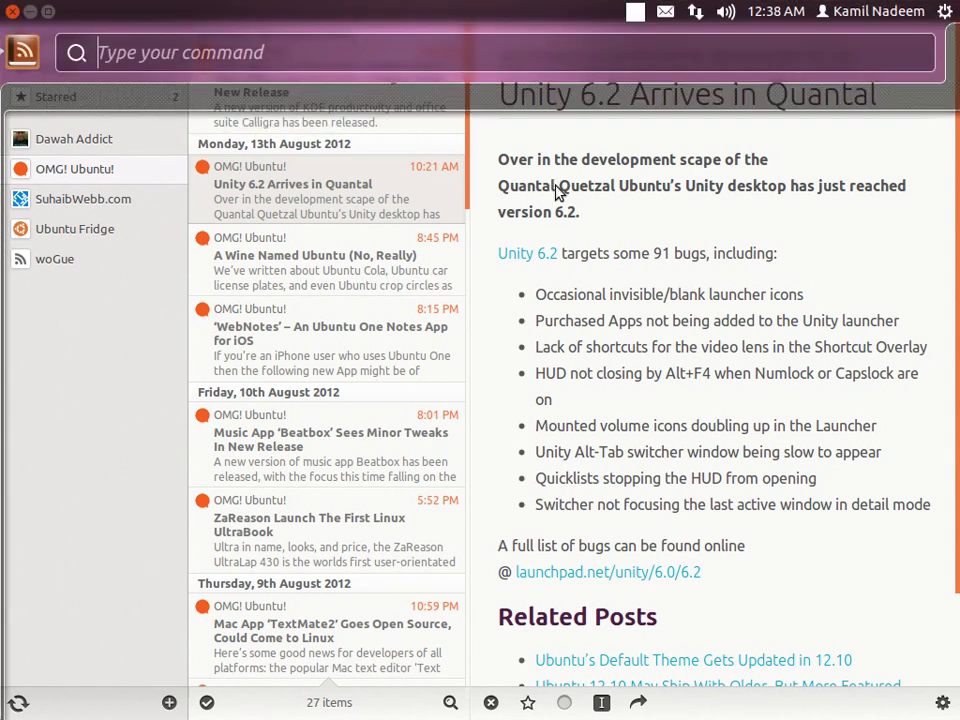
pyautogui.write('s')
pyautogui.press('Return')
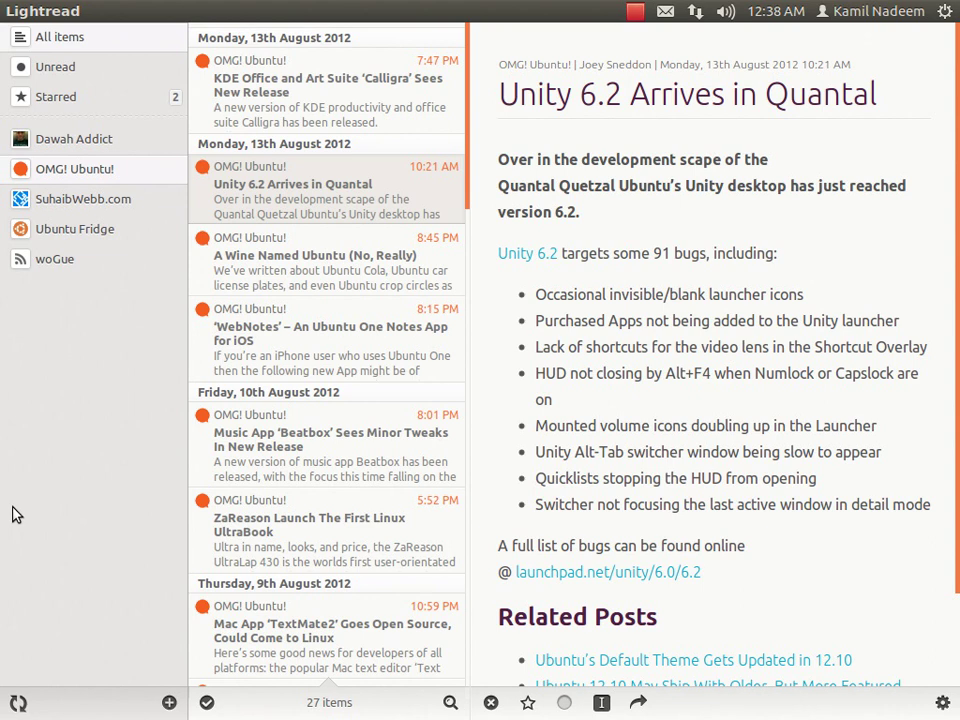
# In Firefox, go from PCWorld's RSS feed list to the Linux Line feed page
pyautogui.moveTo(20, 325)
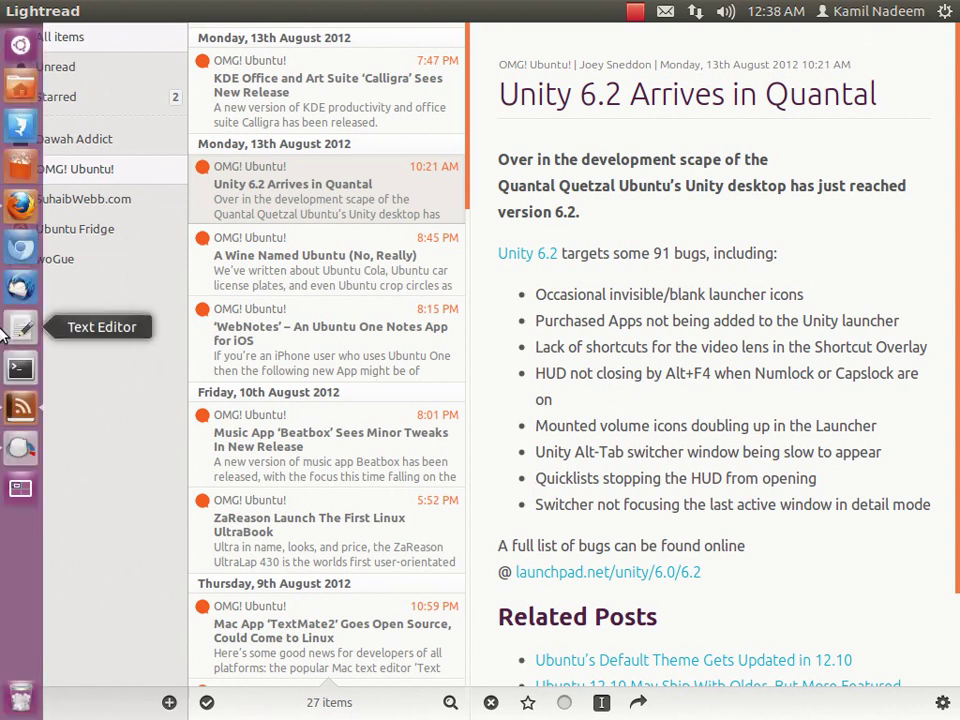
pyautogui.click(22, 207)
pyautogui.click(340, 40)
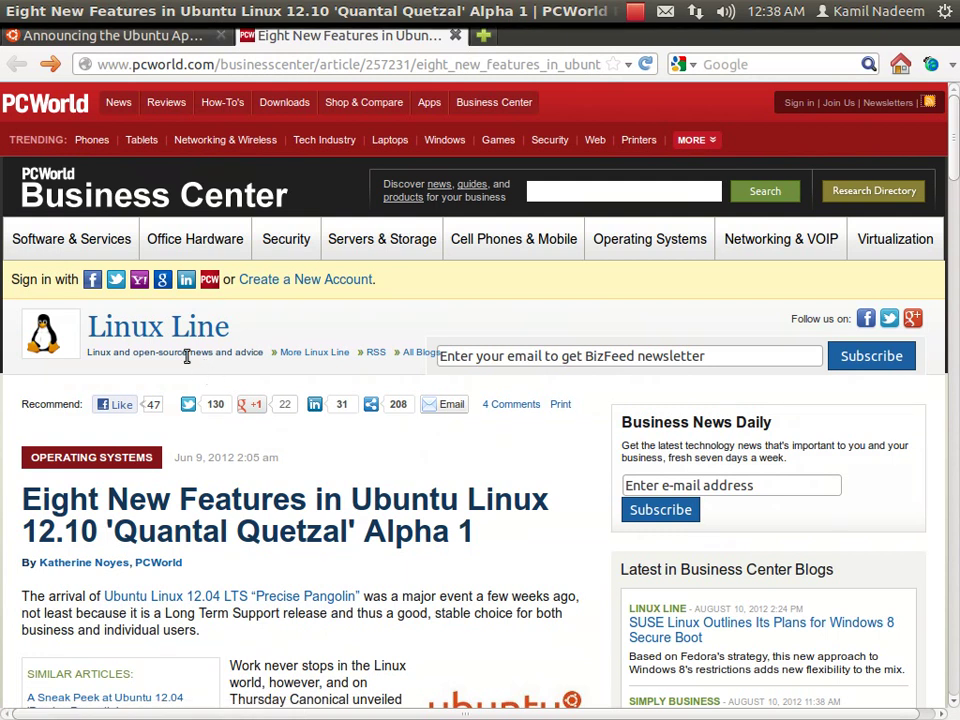
pyautogui.click(929, 102)
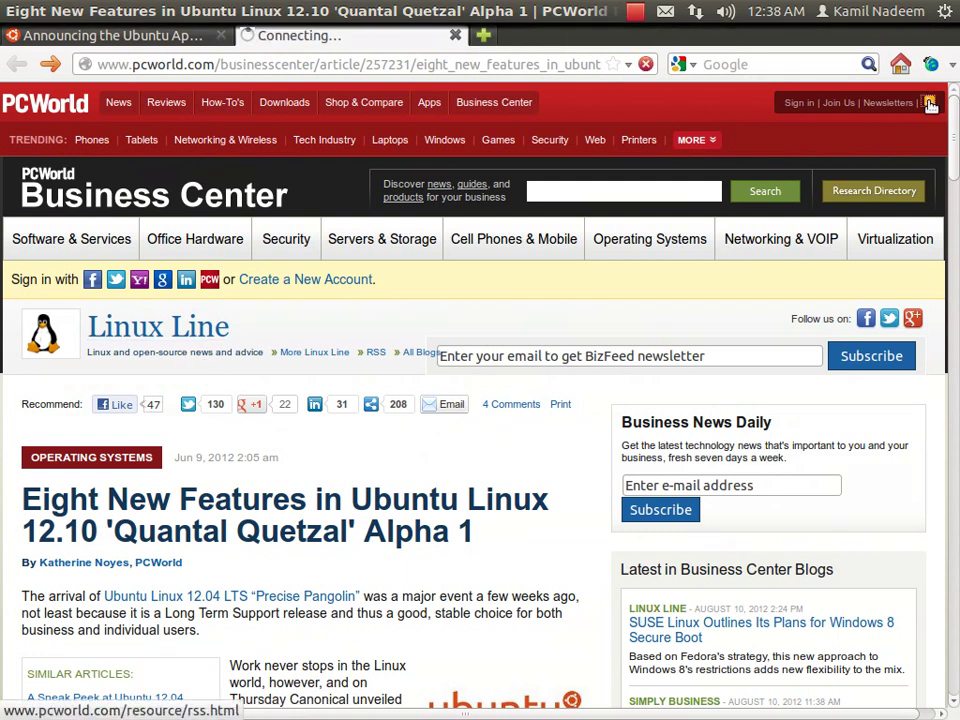
pyautogui.scroll(-8, 634, 428)
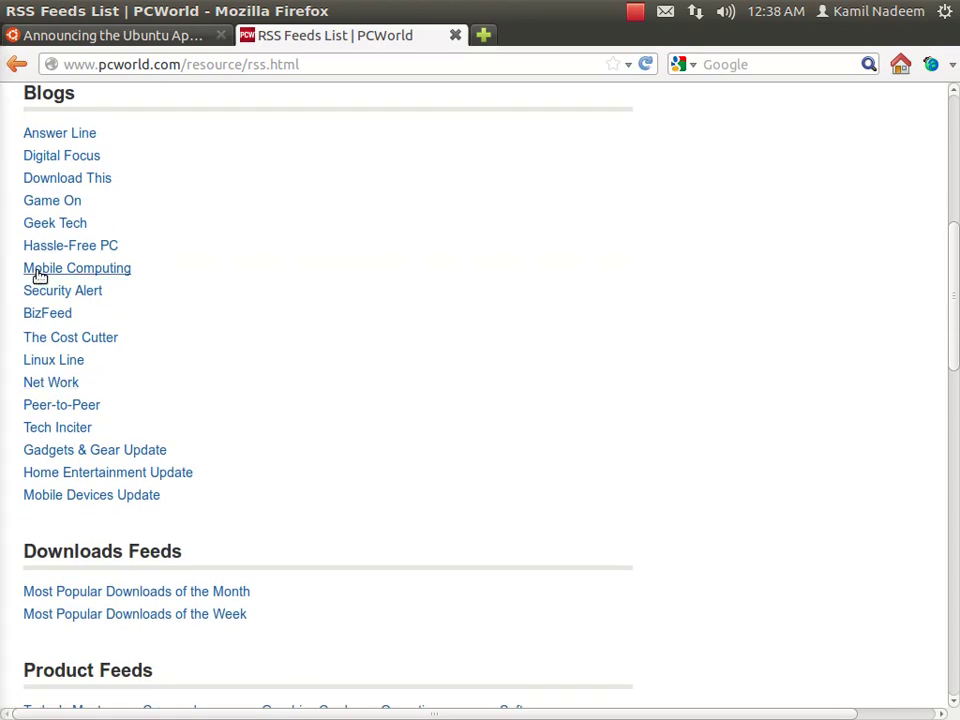
pyautogui.click(26, 363)
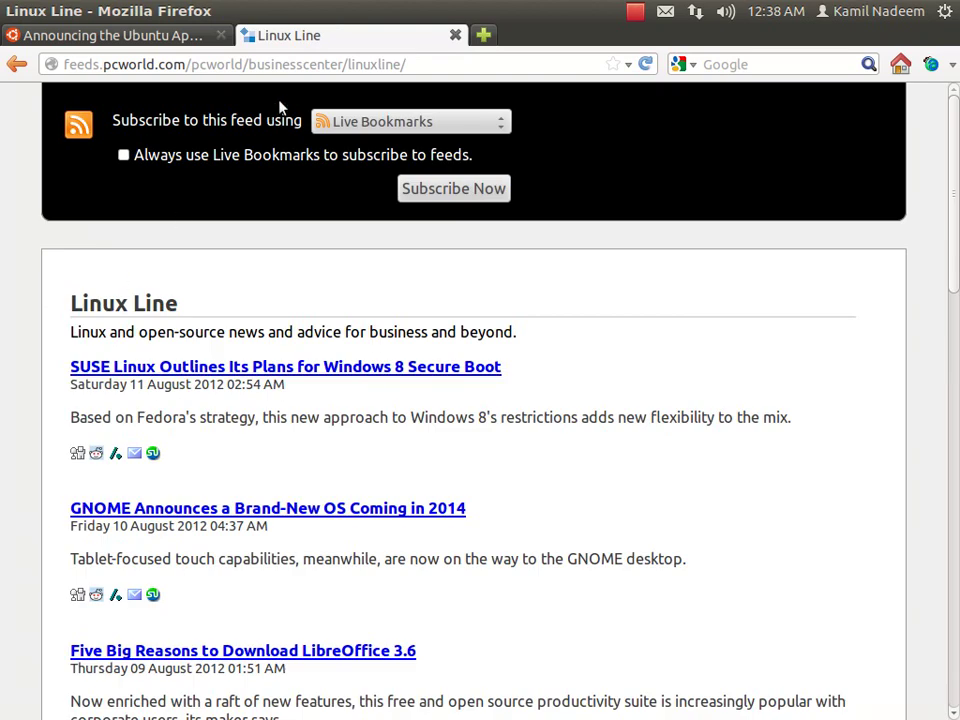
# Copy the Linux Line feed's web address and return to Lightread
pyautogui.rightClick(375, 70)
pyautogui.click(418, 146)
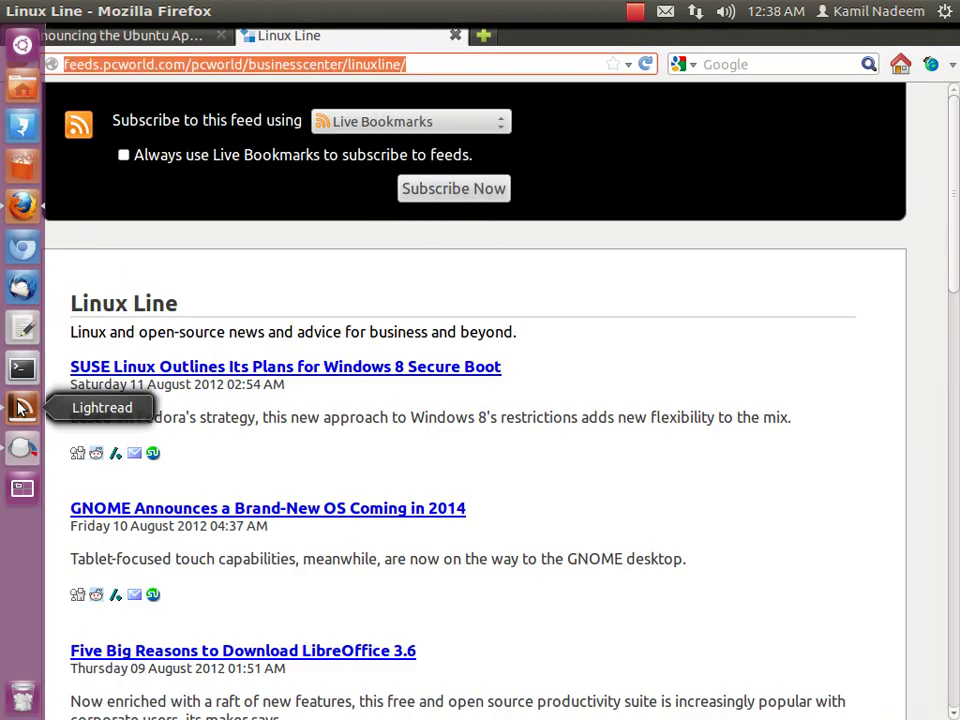
pyautogui.click(23, 410)
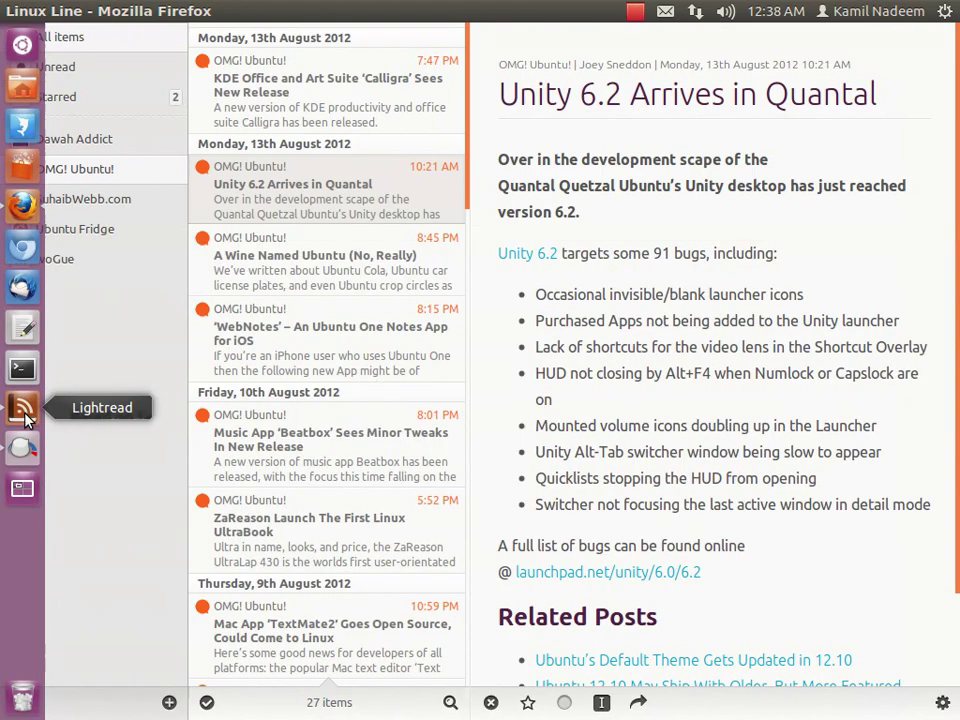
# Subscribe to the pasted PCWorld Linux Line feed URL in Subscribe to a Feed
pyautogui.click(169, 702)
pyautogui.hotkey('ctrl', 'v')
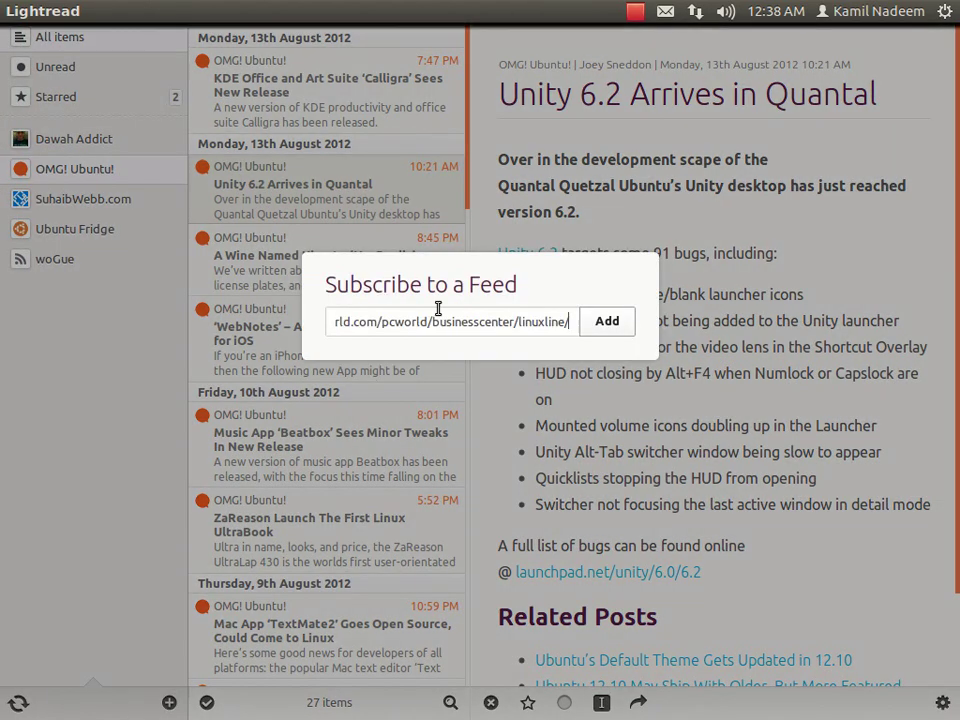
pyautogui.click(616, 322)
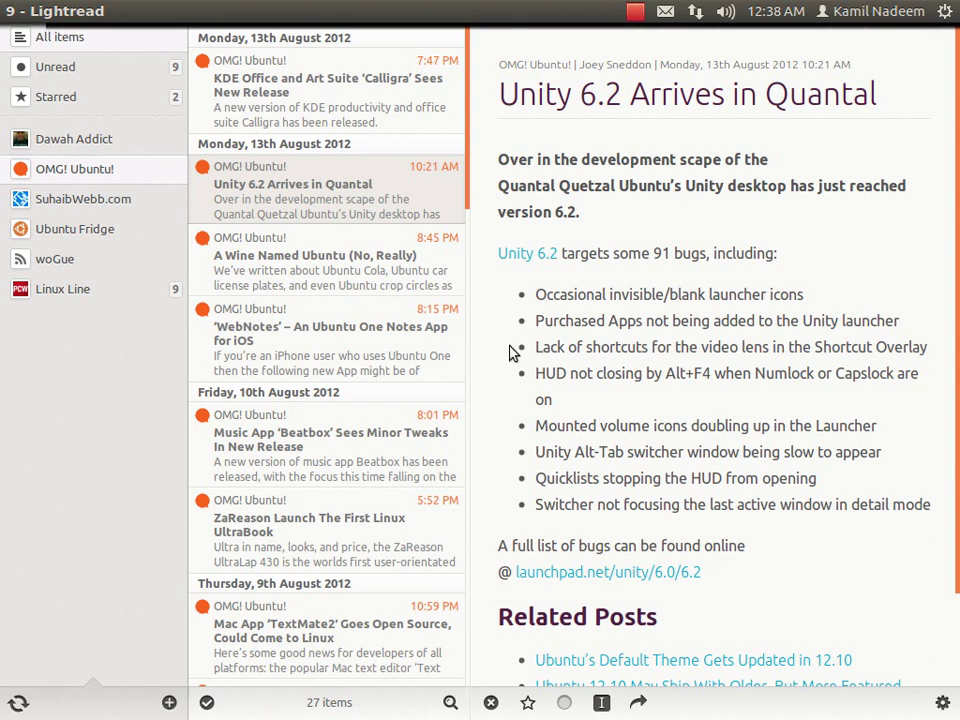
# Open Linux Line and read its SUSE Secure Boot, GNOME new OS and LibreOffice 3.6 articles
pyautogui.click(74, 290)
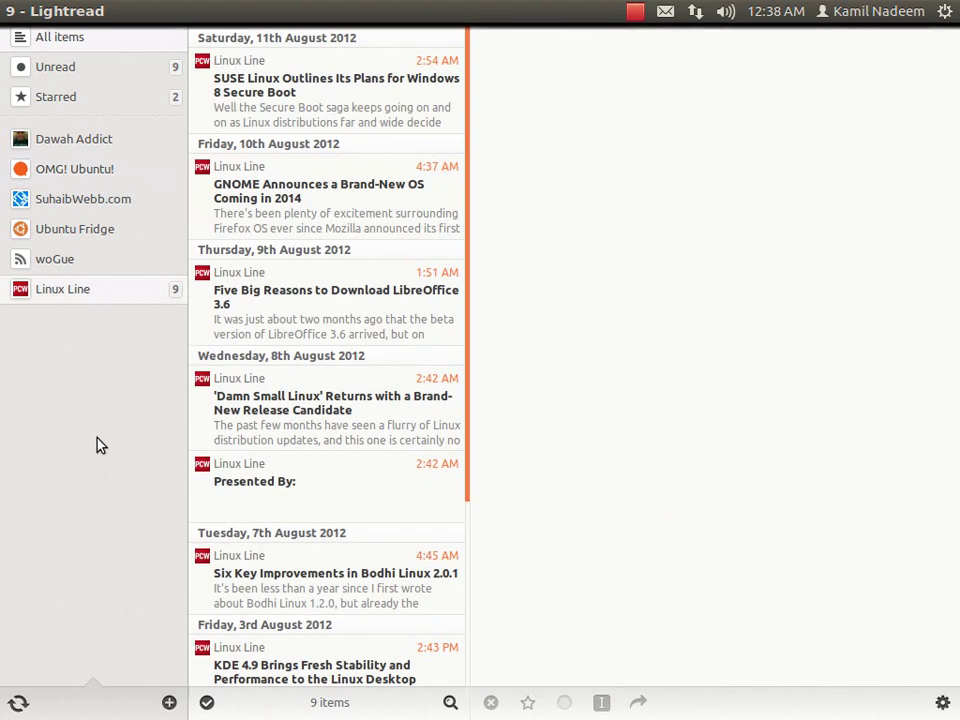
pyautogui.moveTo(2, 560)
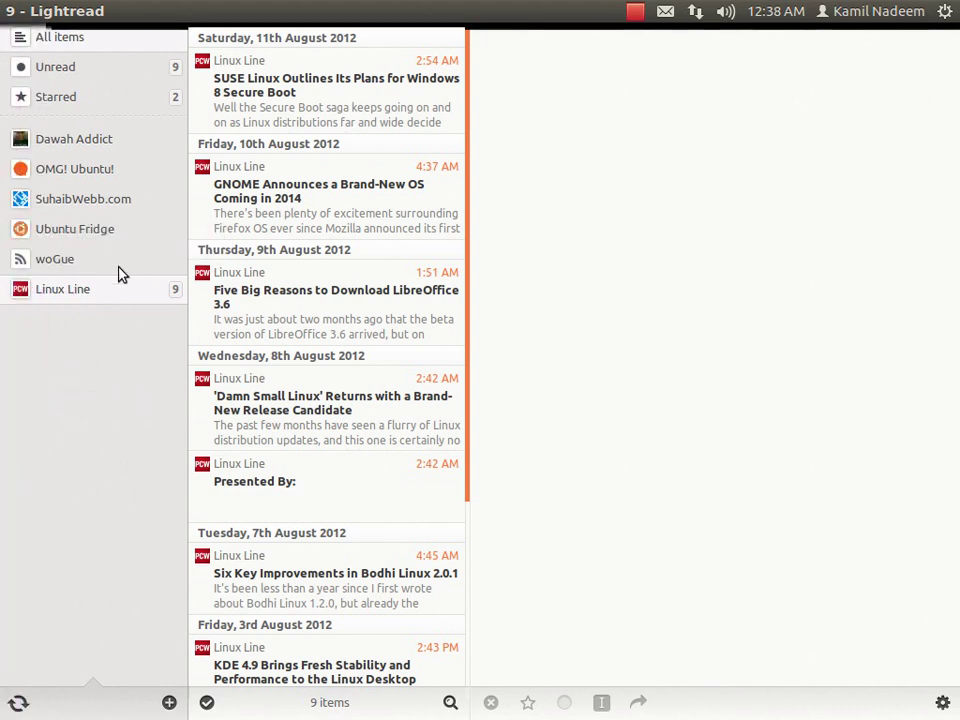
pyautogui.click(306, 86)
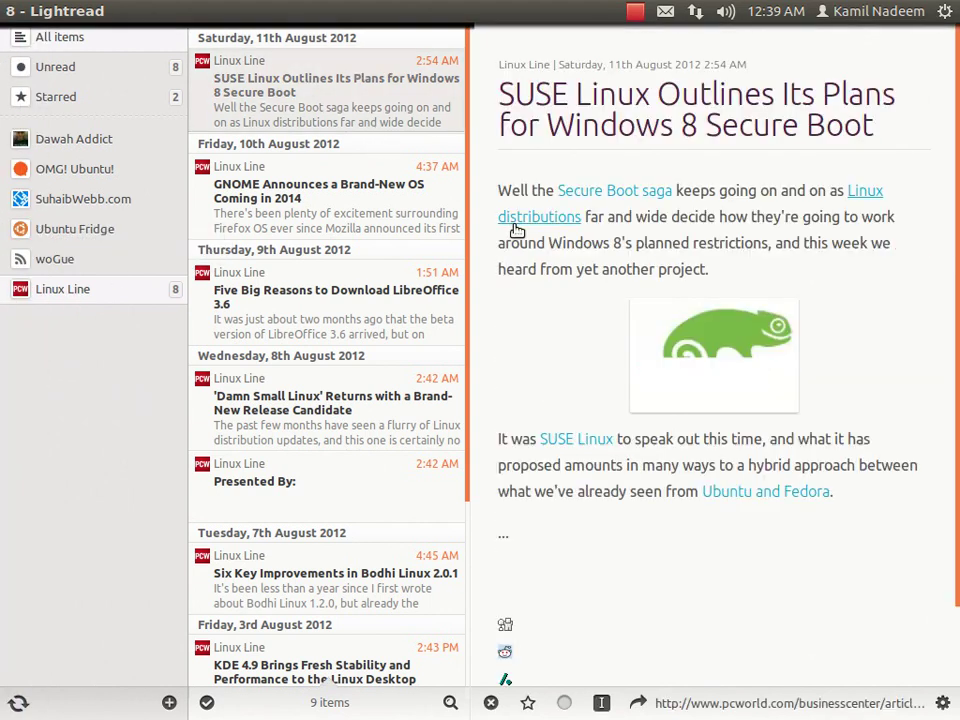
pyautogui.scroll(-2, 524, 298)
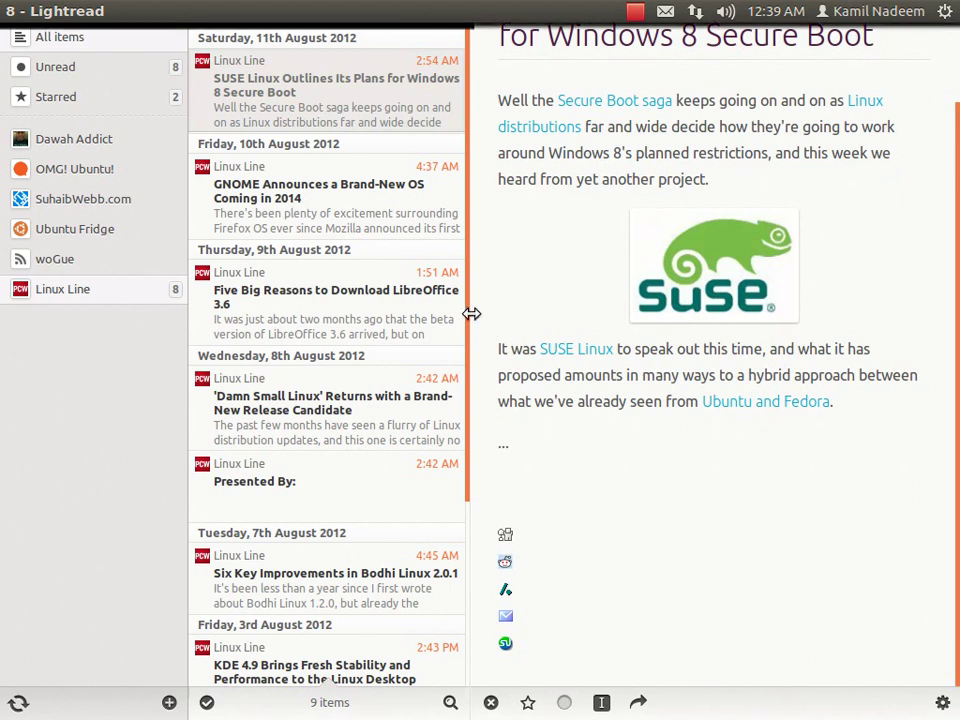
pyautogui.click(256, 224)
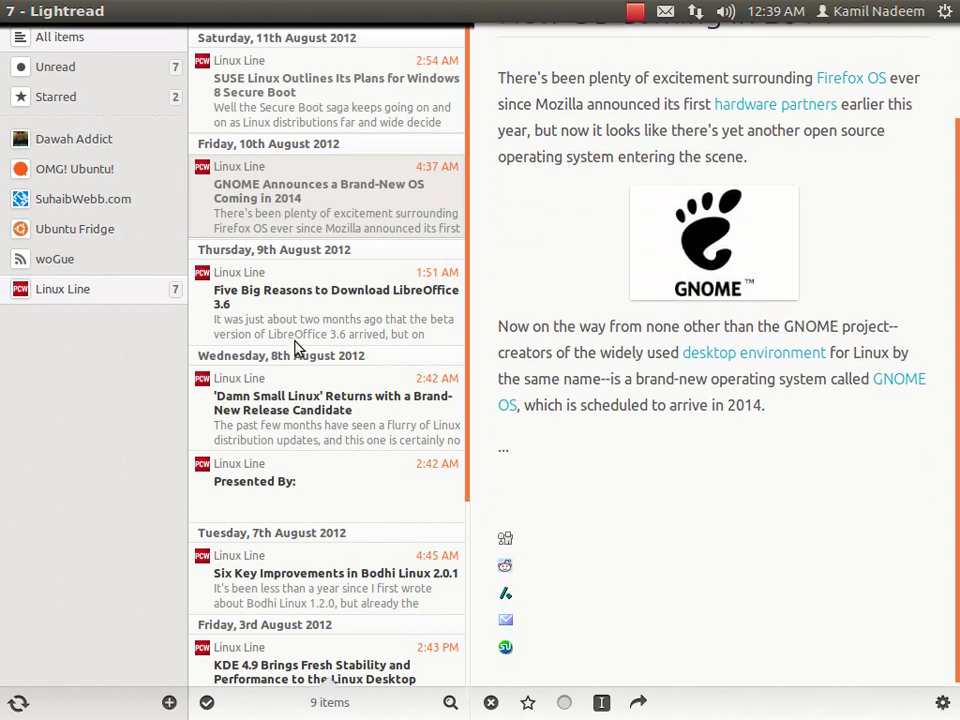
pyautogui.click(297, 334)
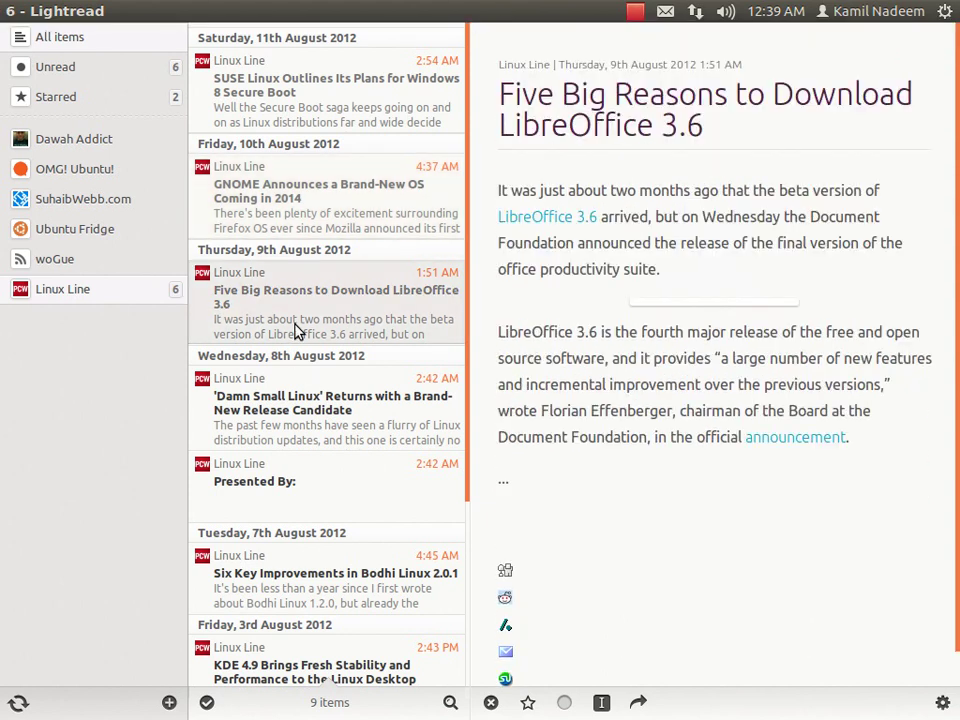
# Check the LibreOffice 3.6 article's Send to Pocket/Instapaper share options and load Instapaper Mobilizer
pyautogui.click(606, 700)
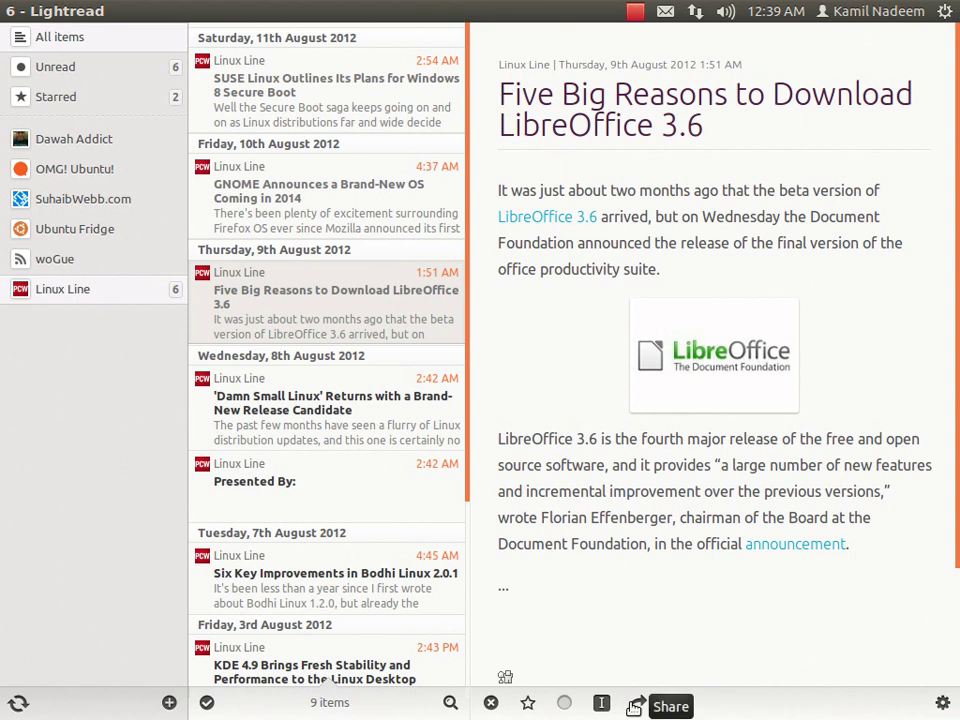
pyautogui.click(634, 706)
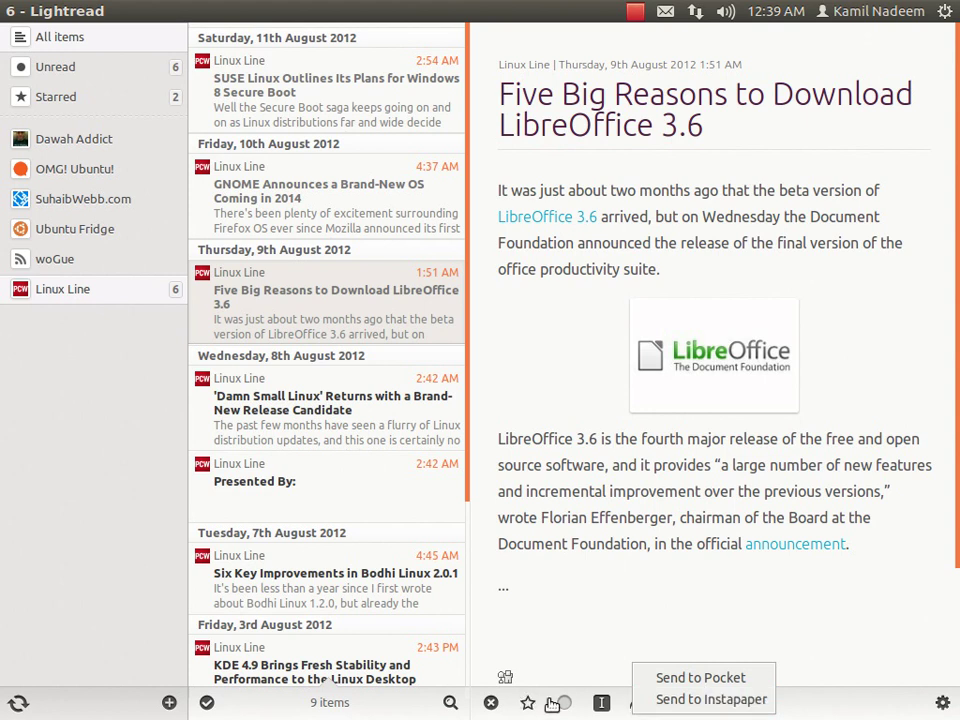
pyautogui.click(606, 702)
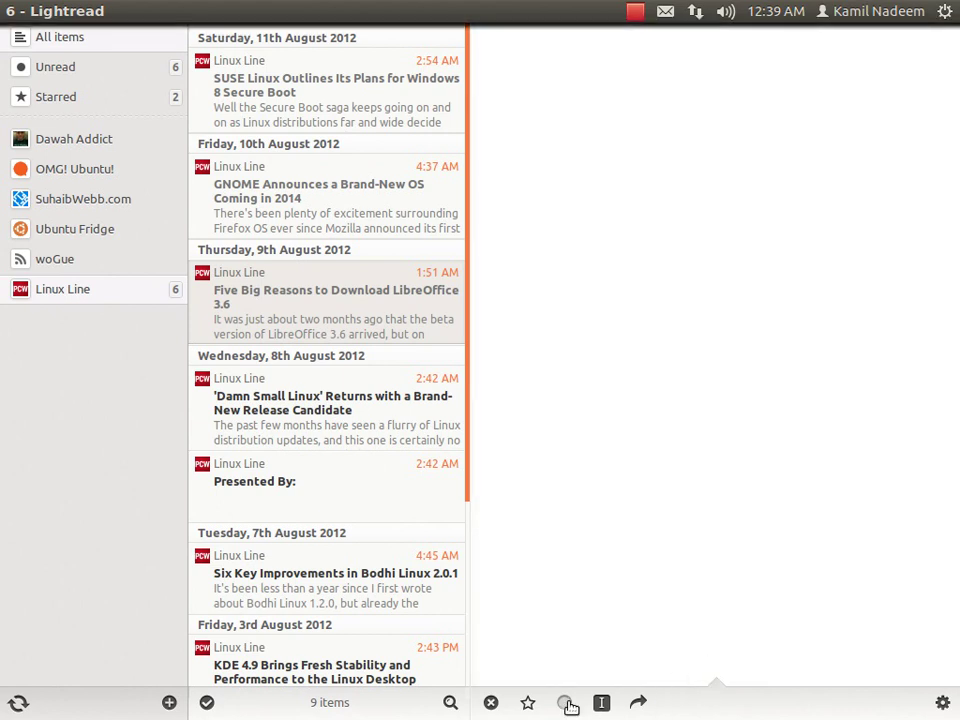
# Keep 'Damn Small Linux' unread and starred, check the 3 starred items, then show all 77 items
pyautogui.click(328, 430)
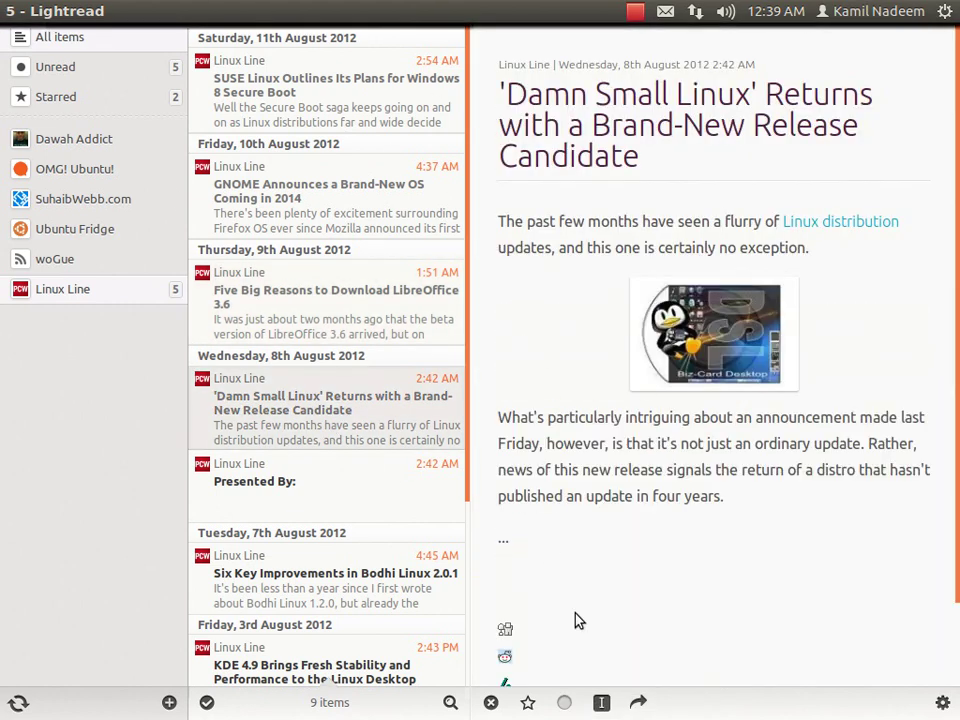
pyautogui.click(566, 703)
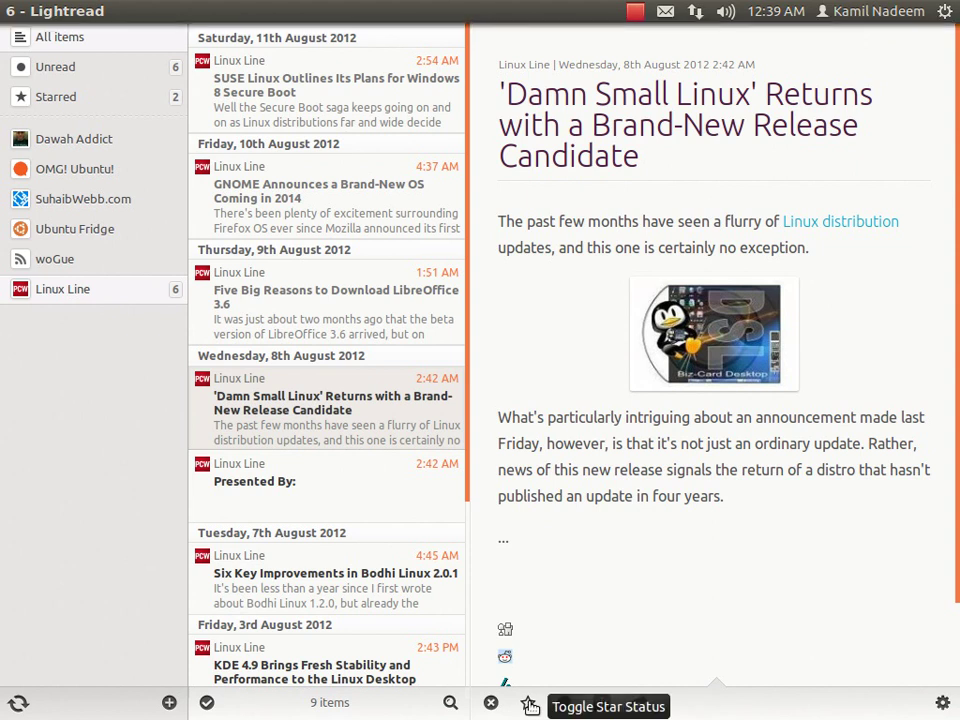
pyautogui.click(110, 97)
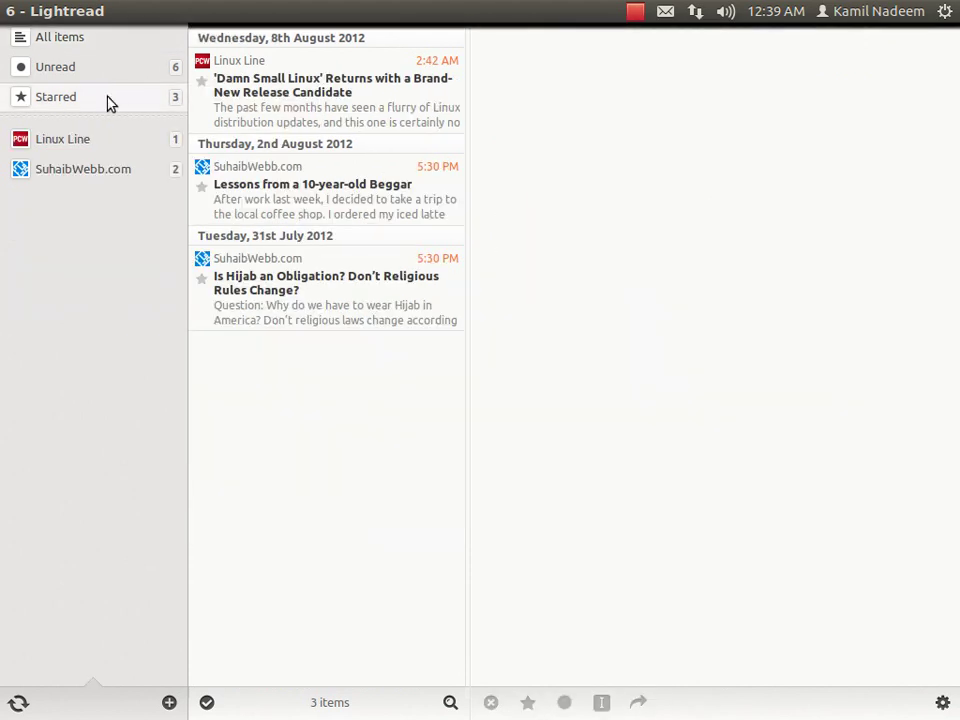
pyautogui.click(56, 36)
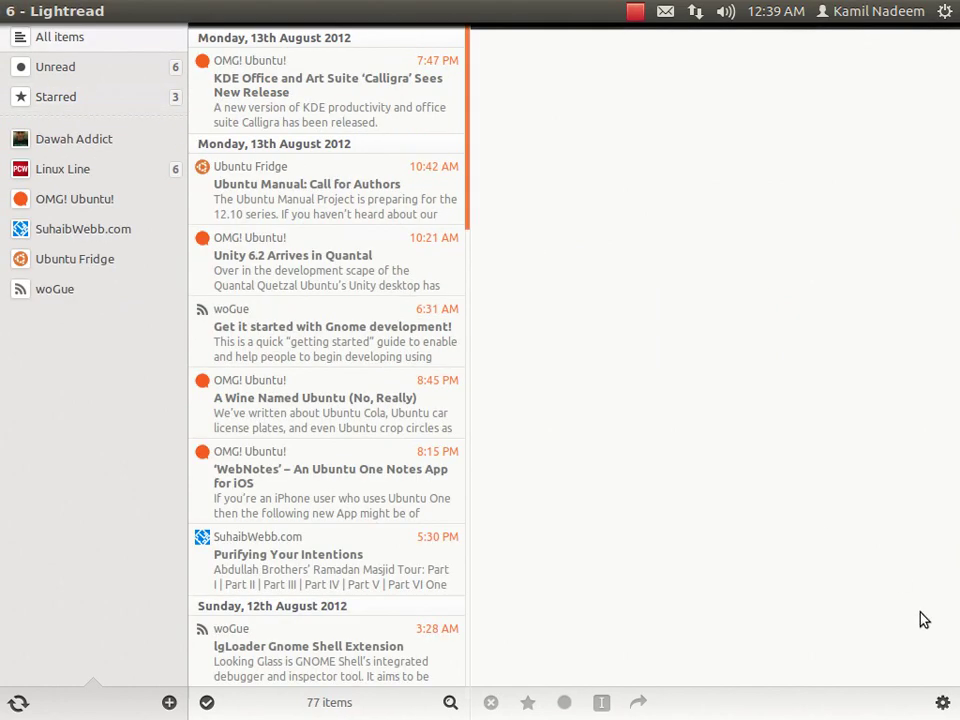
# Check the Settings popover's Refresh (Manual) and Keep items options, then dismiss it
pyautogui.click(940, 702)
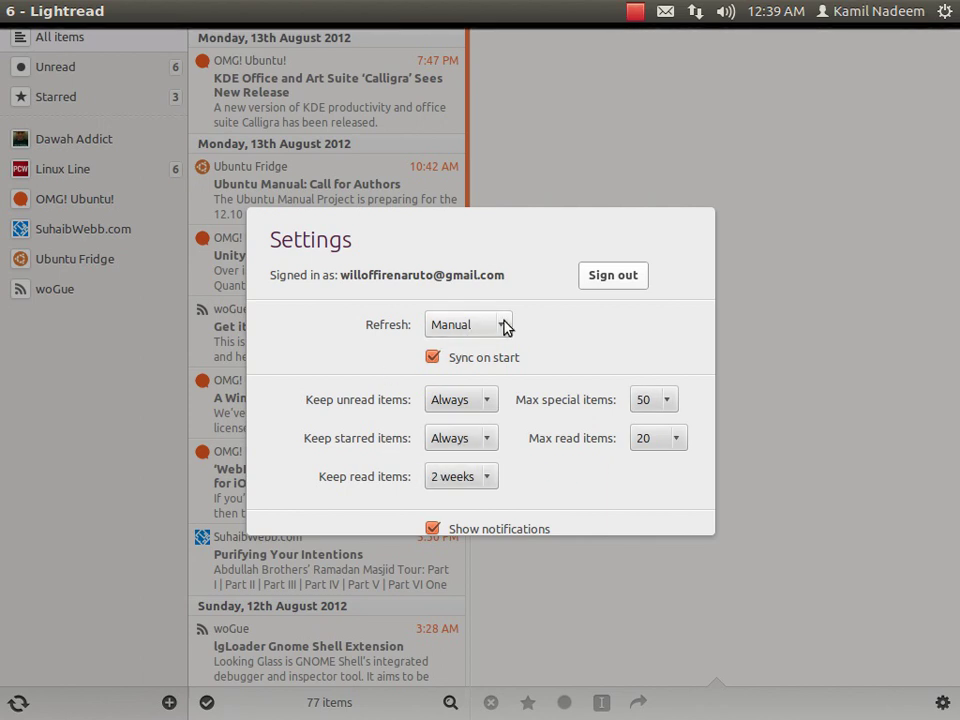
pyautogui.click(943, 703)
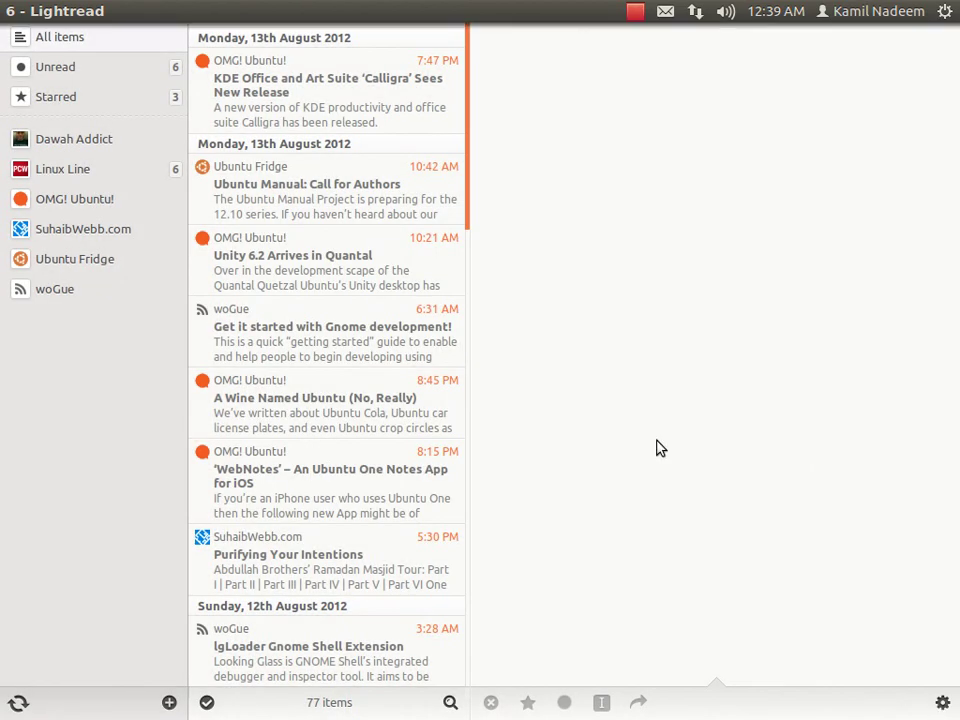
# Minimize Lightread, close Firefox's Linux Line tab, minimize Firefox, and focus the bare desktop
pyautogui.moveTo(100, 6)
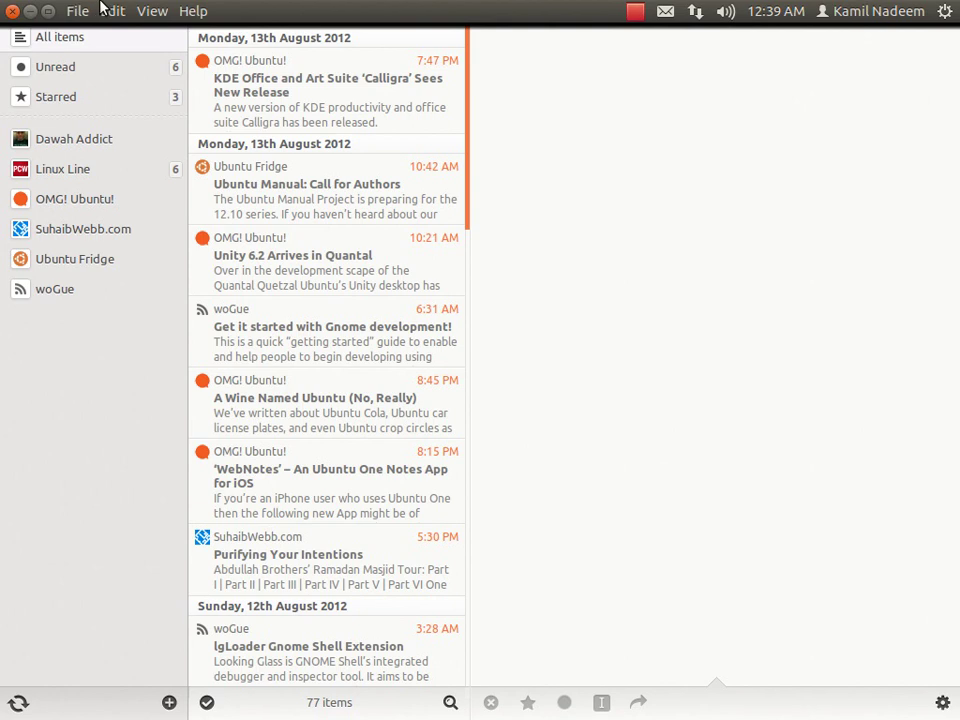
pyautogui.click(30, 12)
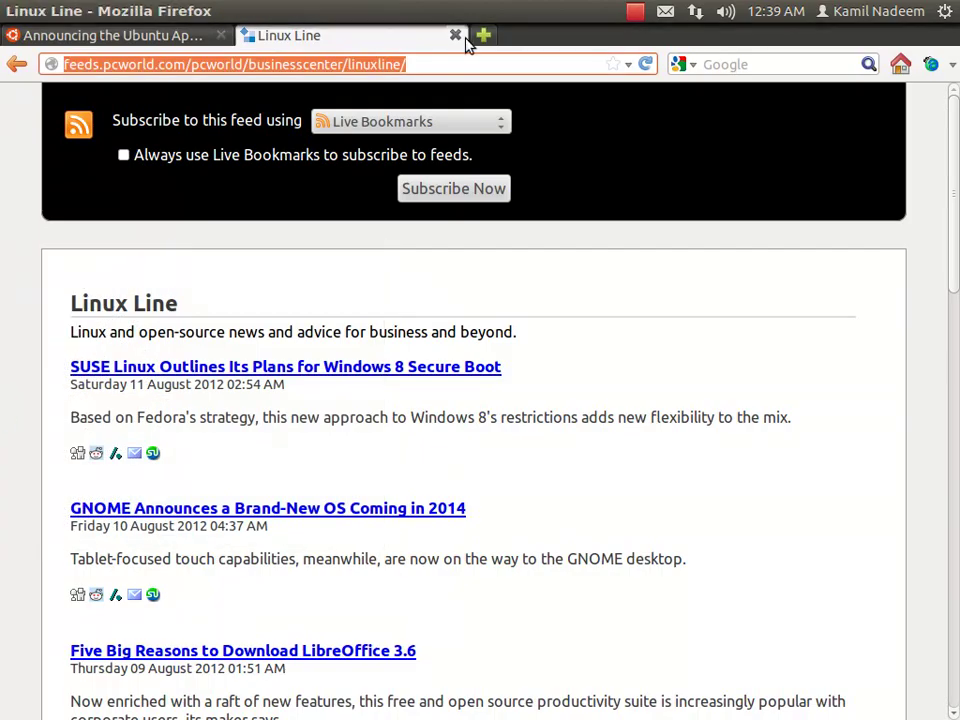
pyautogui.click(455, 35)
pyautogui.click(28, 11)
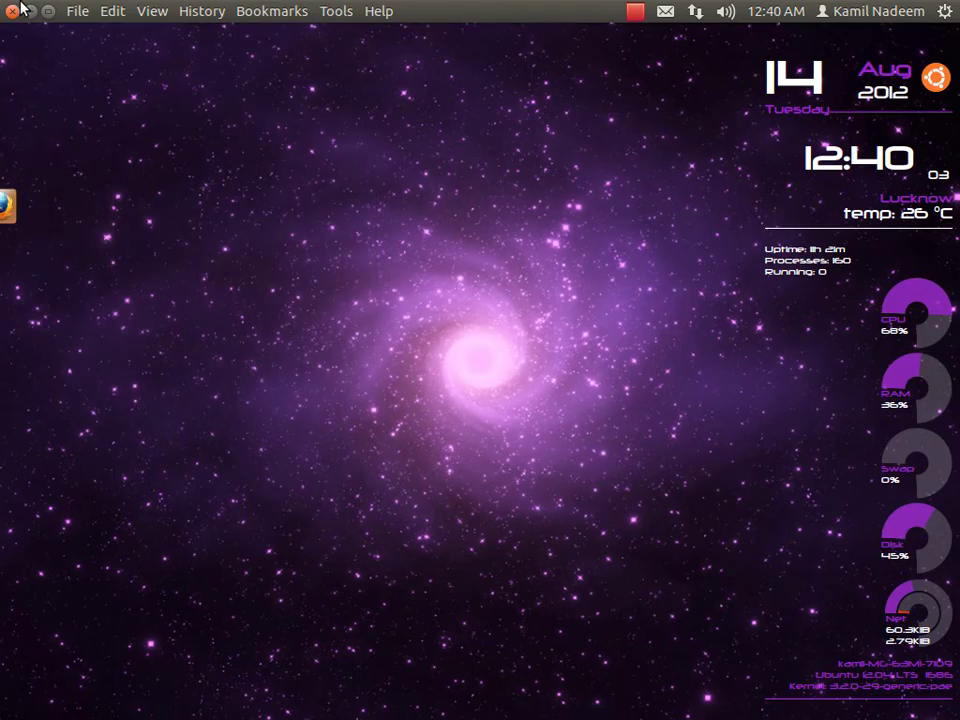
pyautogui.click(234, 374)
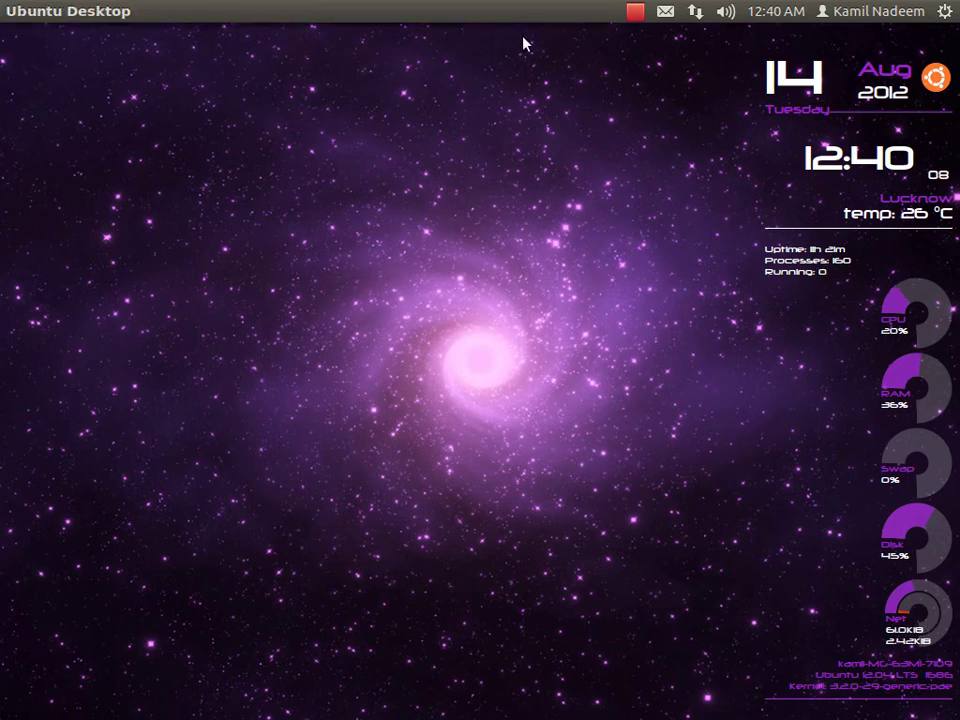